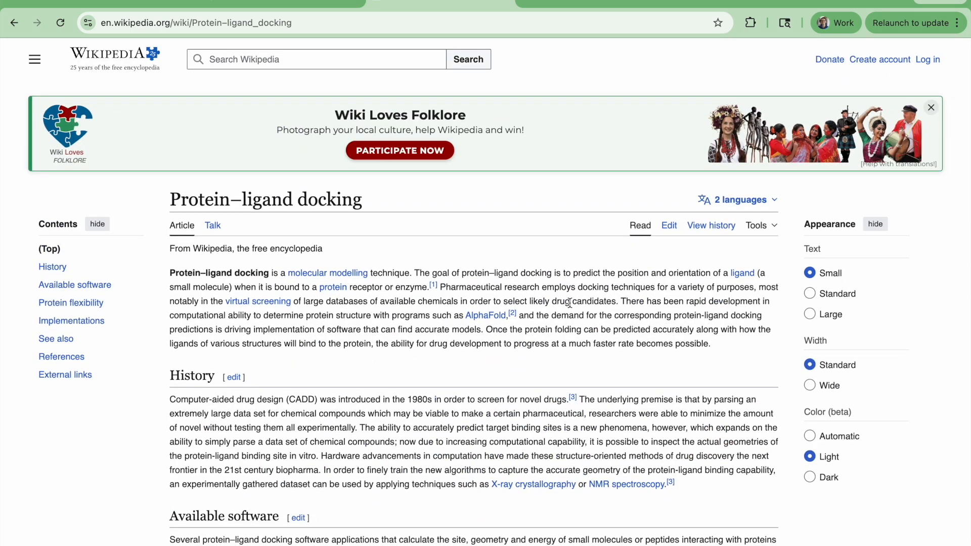
Read the goal of protein–ligand docking in the introduction of the Wikipedia article.
left_click_drag(571, 273, 759, 274)
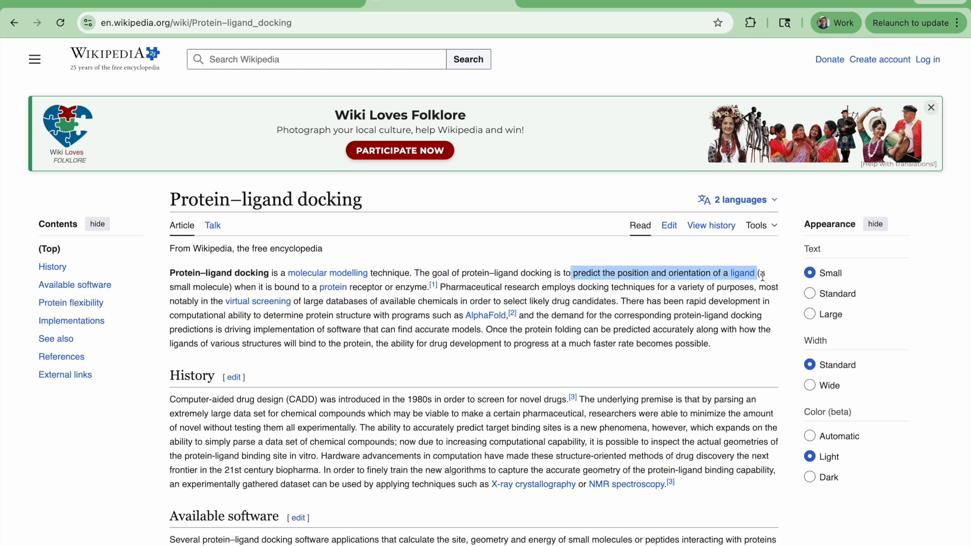
left_click(761, 305)
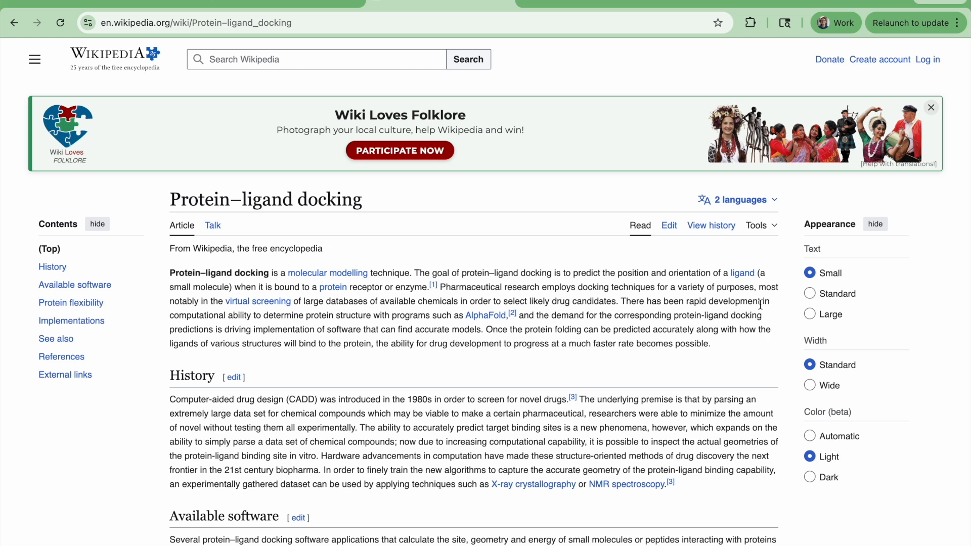
Switch to Rowan, open the first listed project, and start a new protein–ligand Docking workflow.
key("ctrl+shift+Tab")
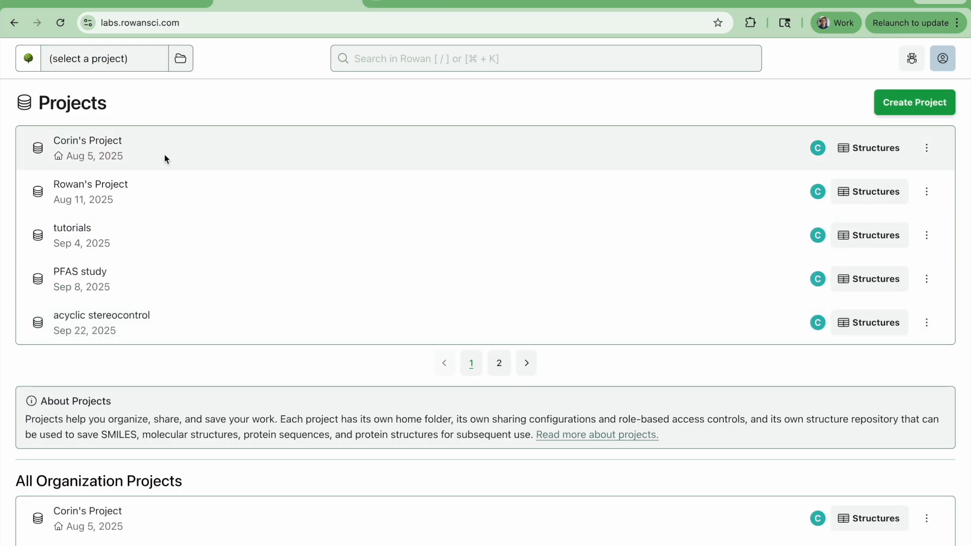
left_click(114, 147)
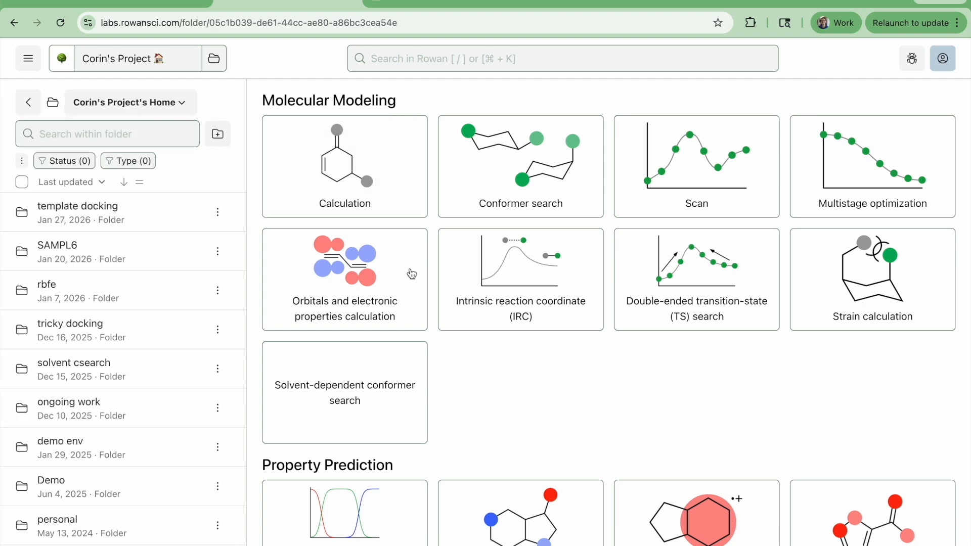
scroll(412, 274, "down", 13)
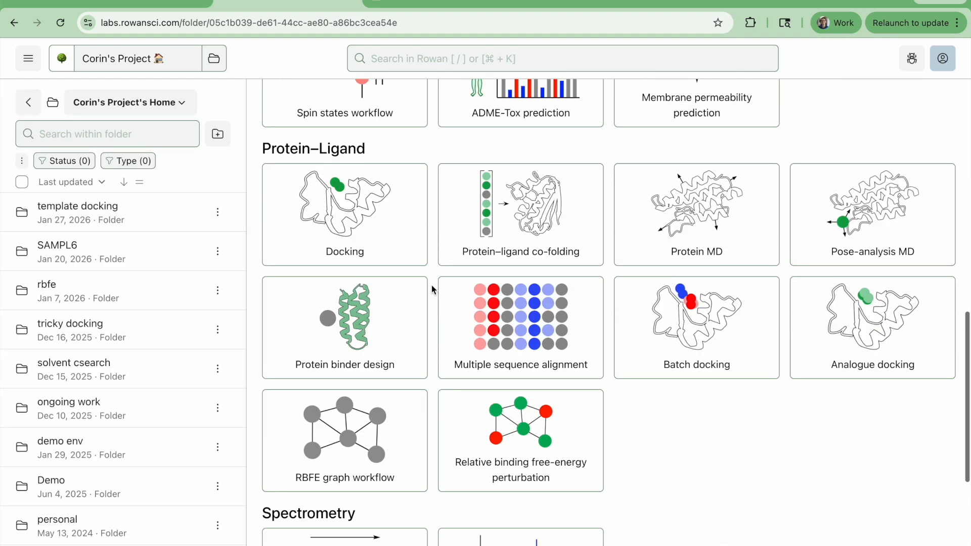
left_click(360, 212)
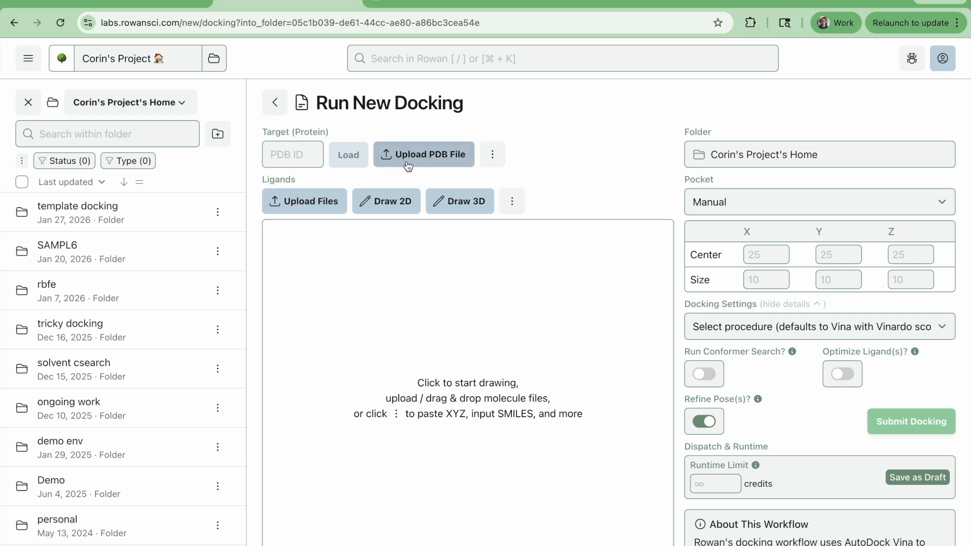
Examine the alternative ways of supplying the target protein.
left_click(493, 162)
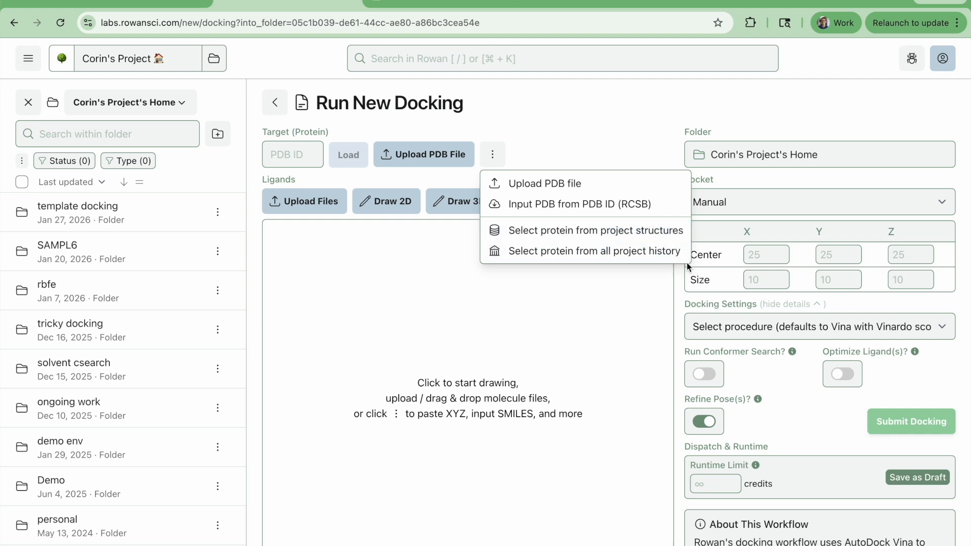
left_click(621, 93)
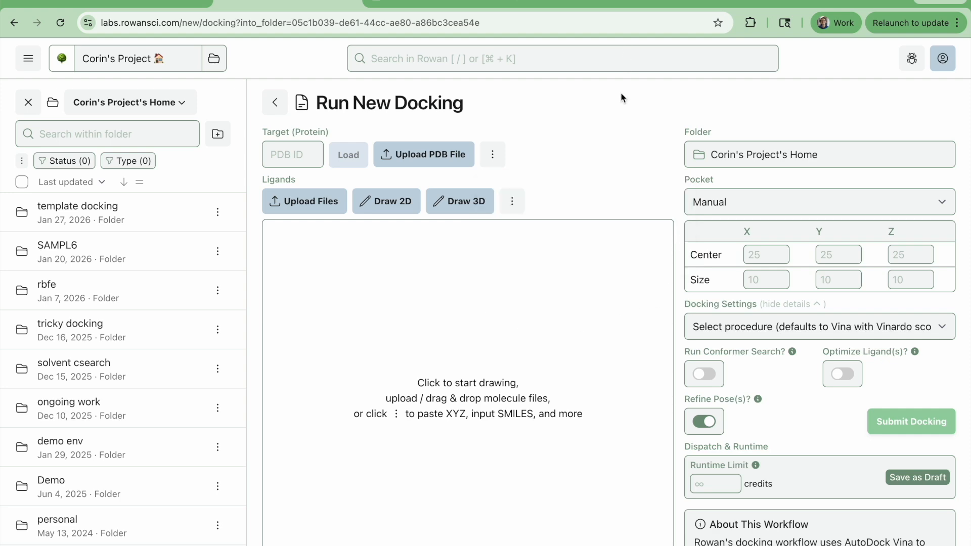
Switch to RCSB PDB and review the 6E9W entry's experimental data, validation and literature sections.
key("ctrl+shift+Tab")
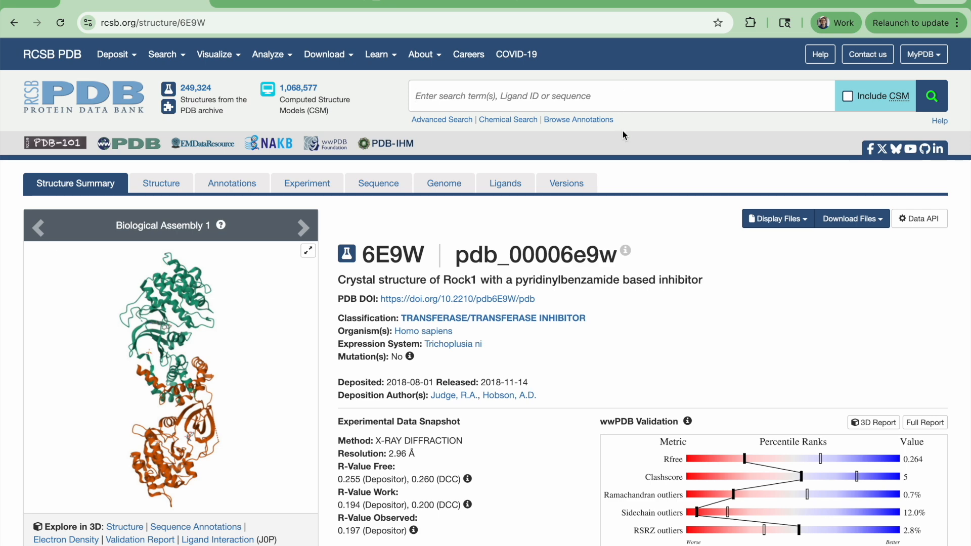
scroll(595, 278, "down", 1)
scroll(592, 277, "down", 1)
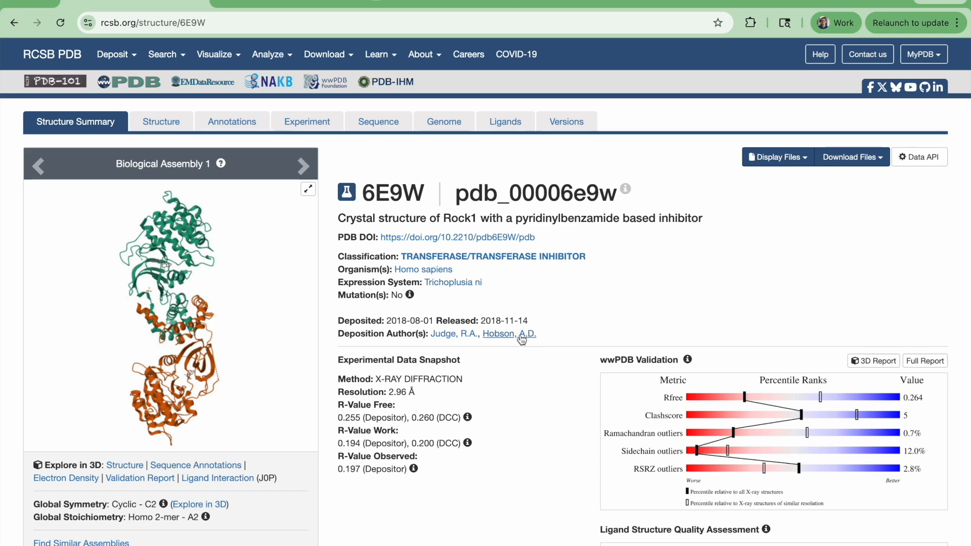
scroll(520, 335, "down", 6)
scroll(520, 335, "down", 2)
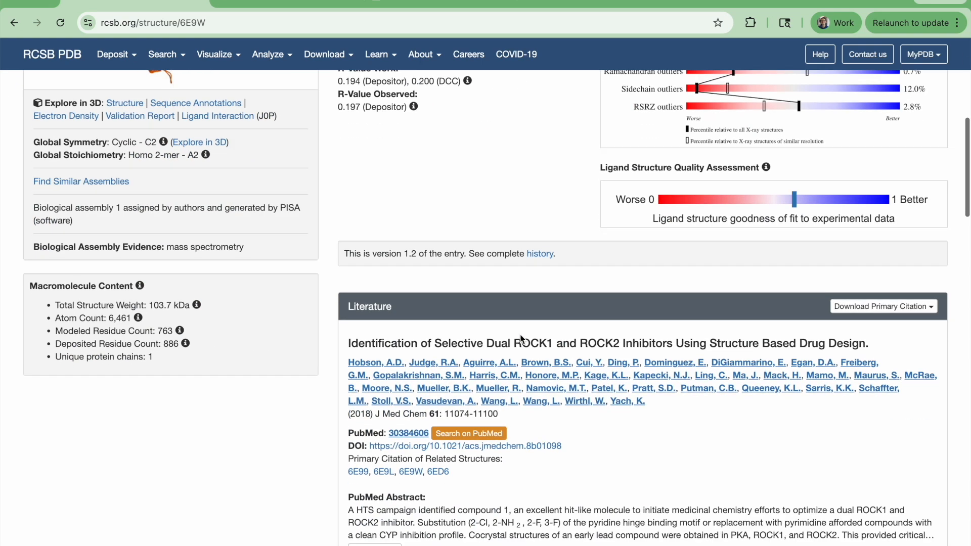
scroll(520, 334, "down", 1)
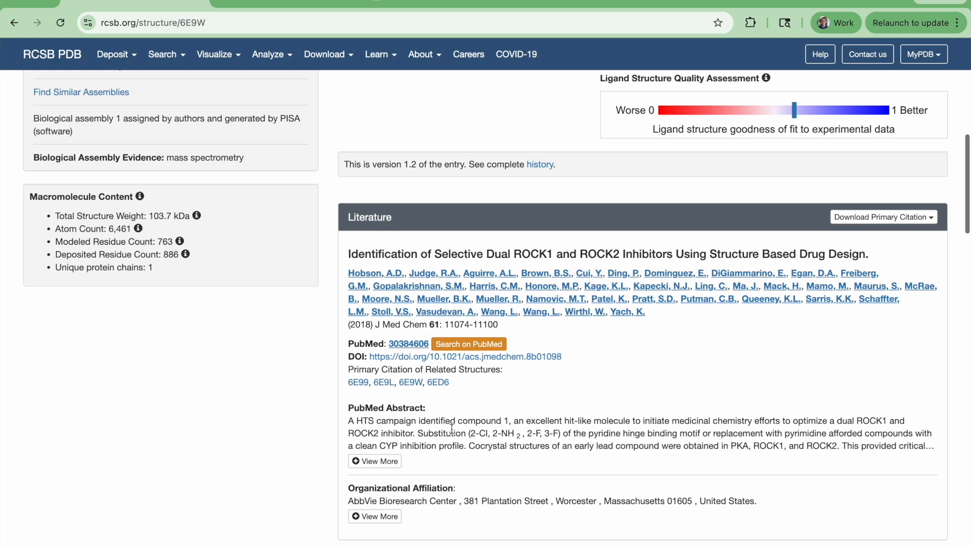
Copy the PDB ID 6E9W from the entry and load it as the docking target protein in Rowan.
scroll(450, 428, "up", 8)
mouse_move(416, 413)
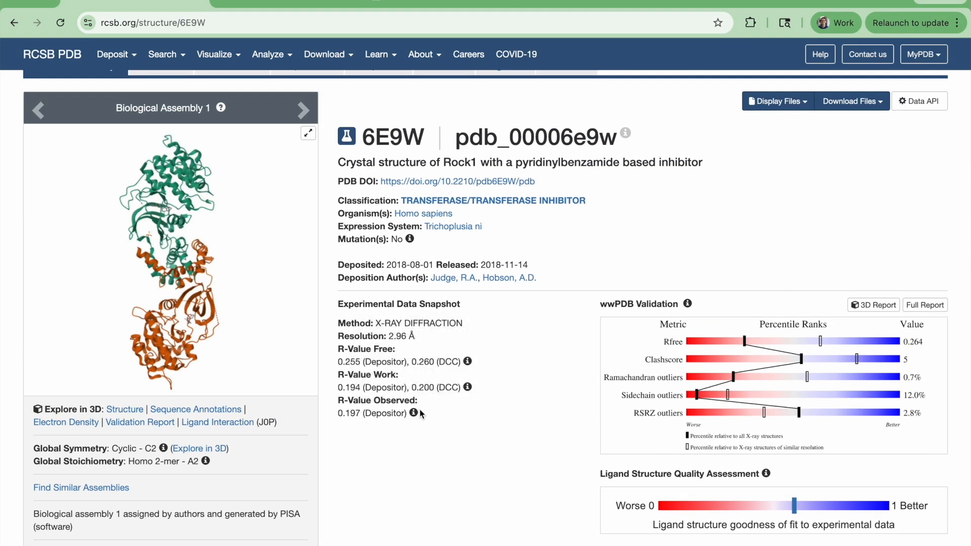
double_click(403, 135)
key("super+c")
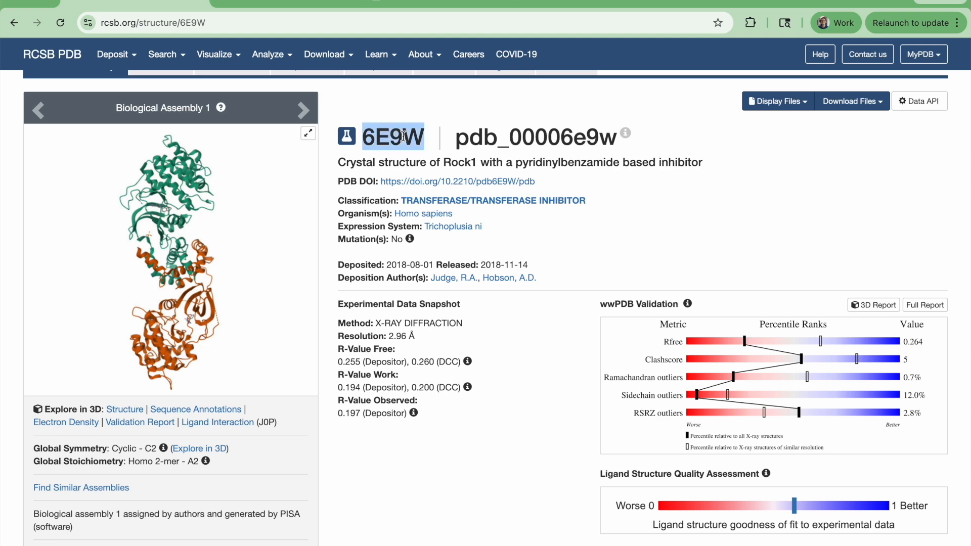
key("ctrl+Tab")
left_click(292, 149)
key("super+v")
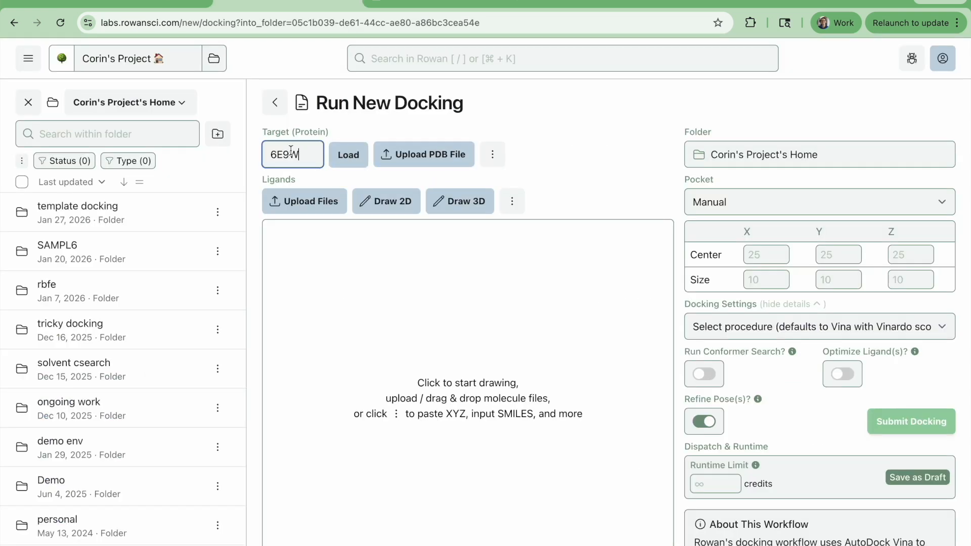
left_click(345, 156)
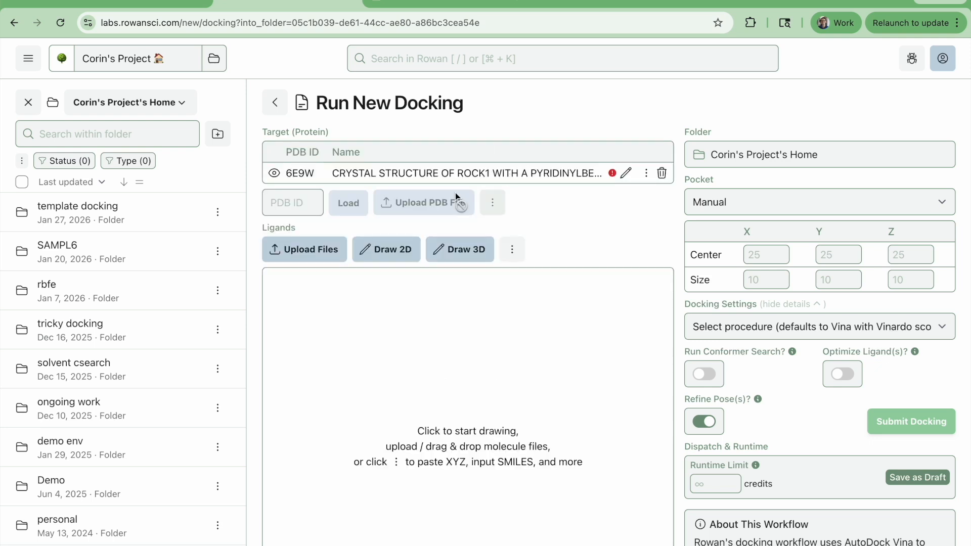
Display the loaded 6E9W protein in 3D, read its warning note, and inspect both chains from several angles.
left_click(274, 174)
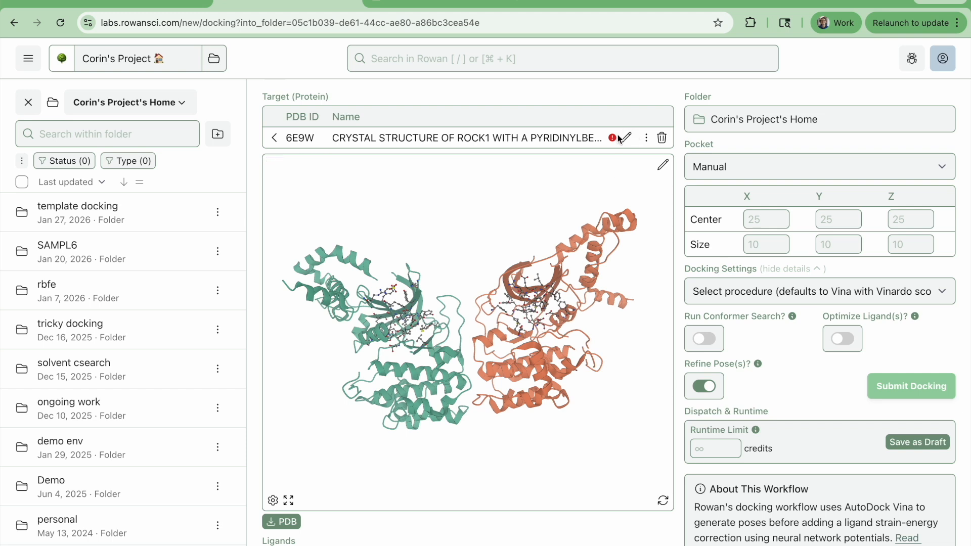
mouse_move(610, 143)
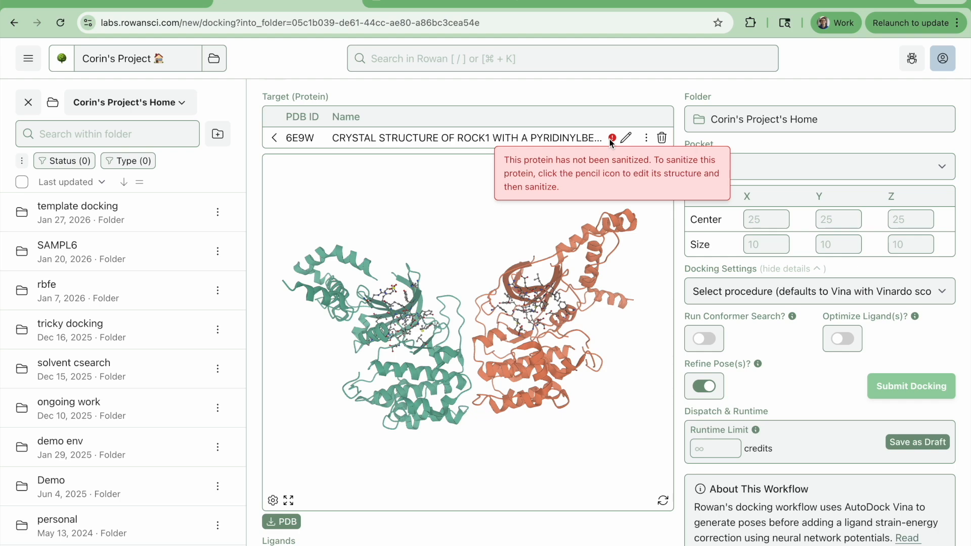
left_click_drag(560, 425, 461, 543)
left_click_drag(556, 360, 555, 409)
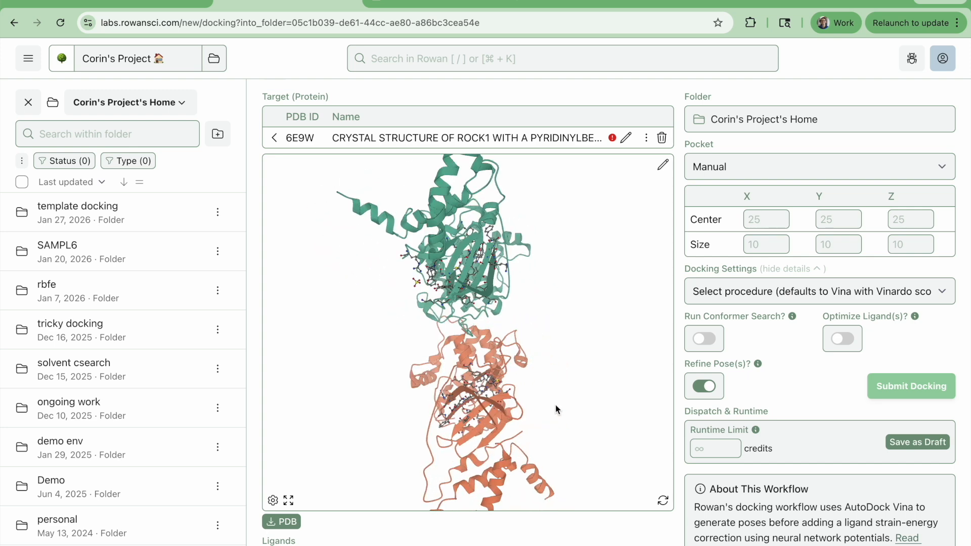
left_click_drag(597, 394, 628, 354)
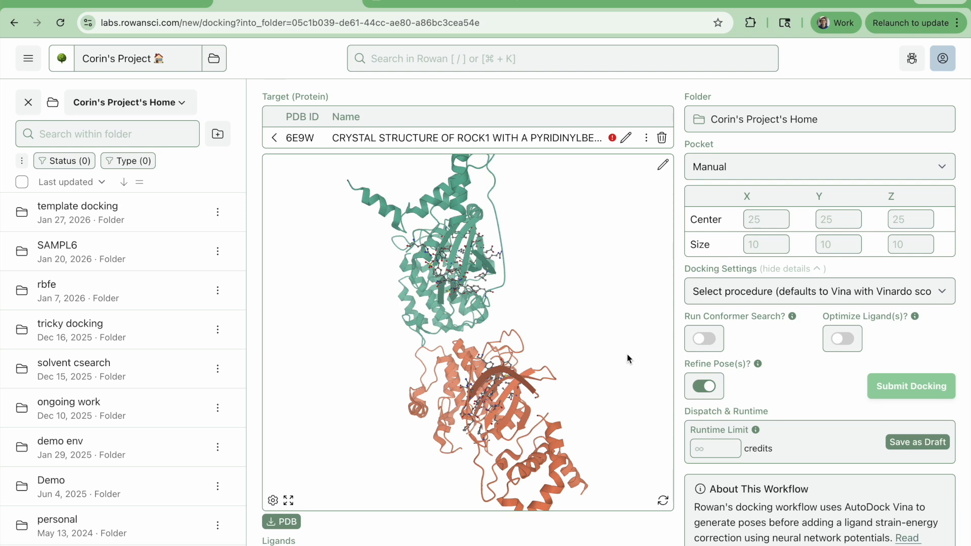
Open 6E9W in the Protein Editor and remove chain B.
left_click(627, 140)
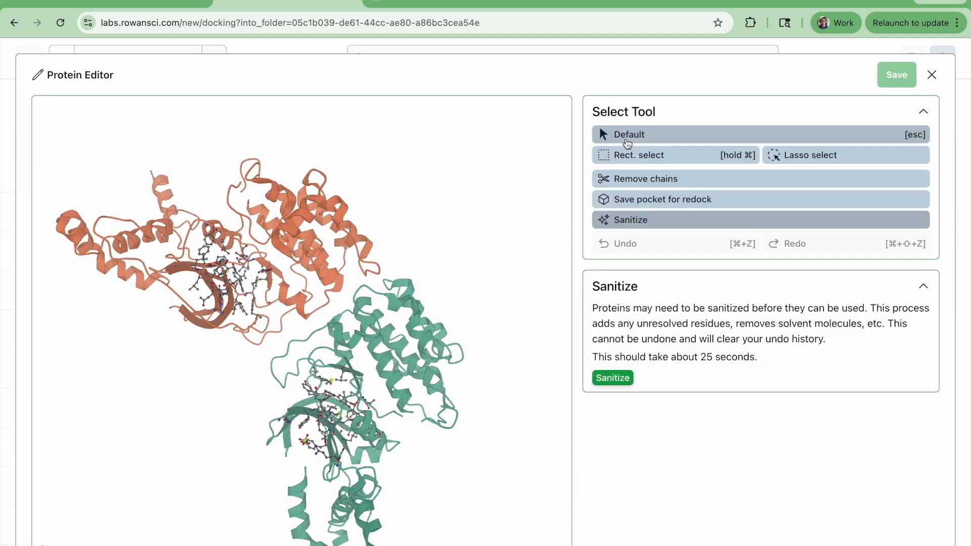
left_click_drag(490, 337, 507, 304)
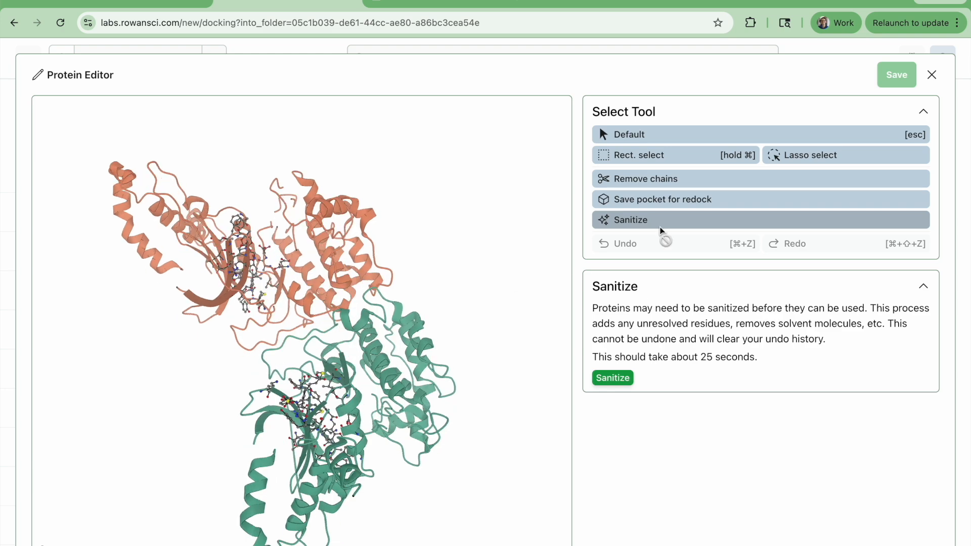
left_click(682, 187)
left_click_drag(466, 435, 460, 485)
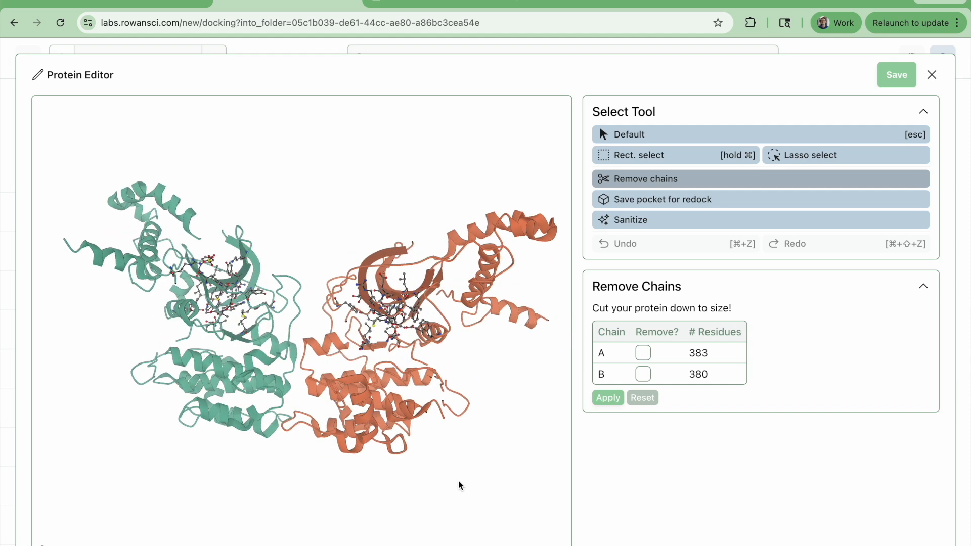
left_click(643, 374)
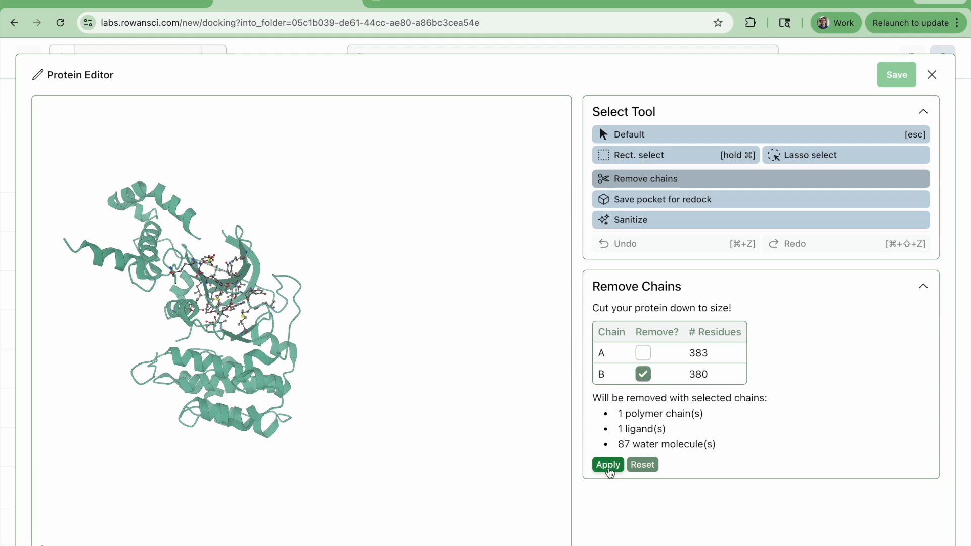
left_click(608, 465)
Select the ligand bound in chain A and inspect it and its binding site up close.
left_click_drag(502, 509, 281, 338)
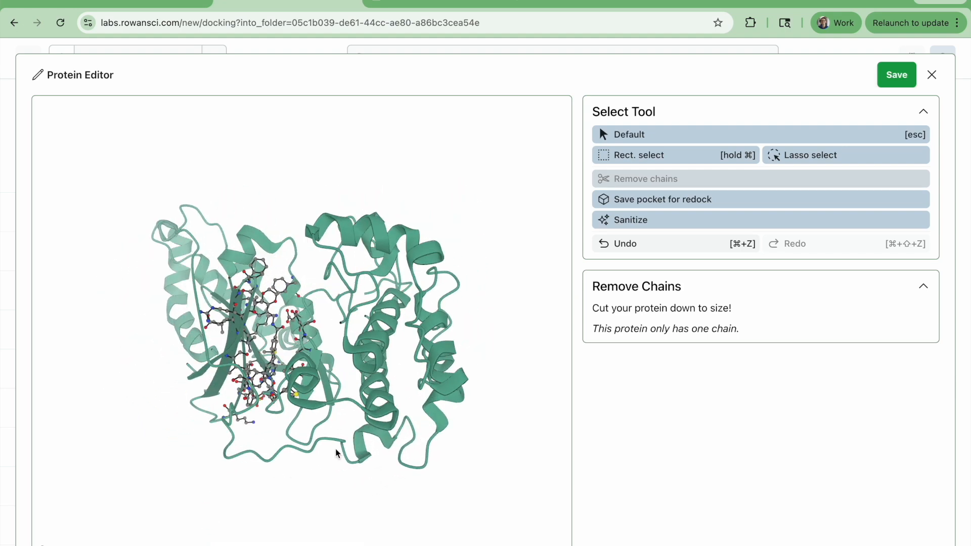
left_click(274, 346)
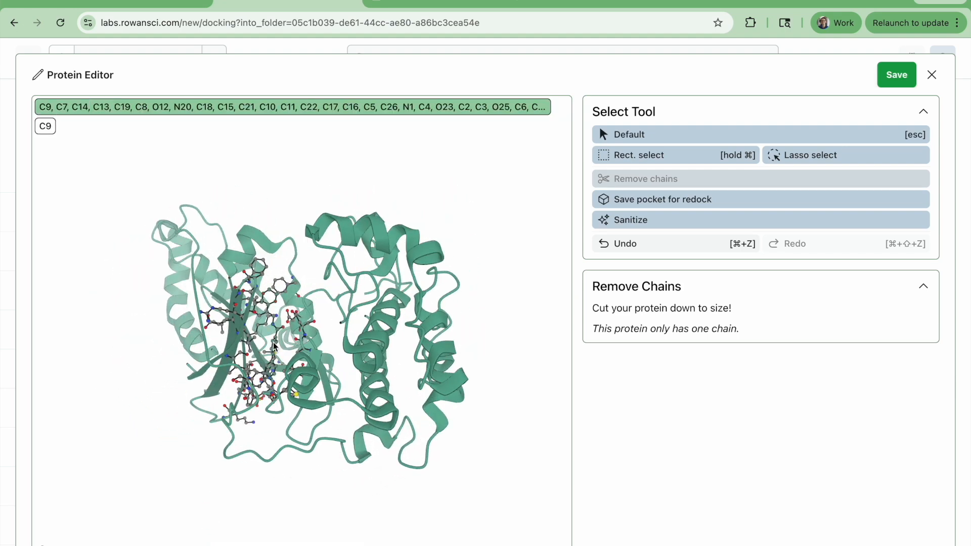
left_click_drag(311, 354, 410, 449)
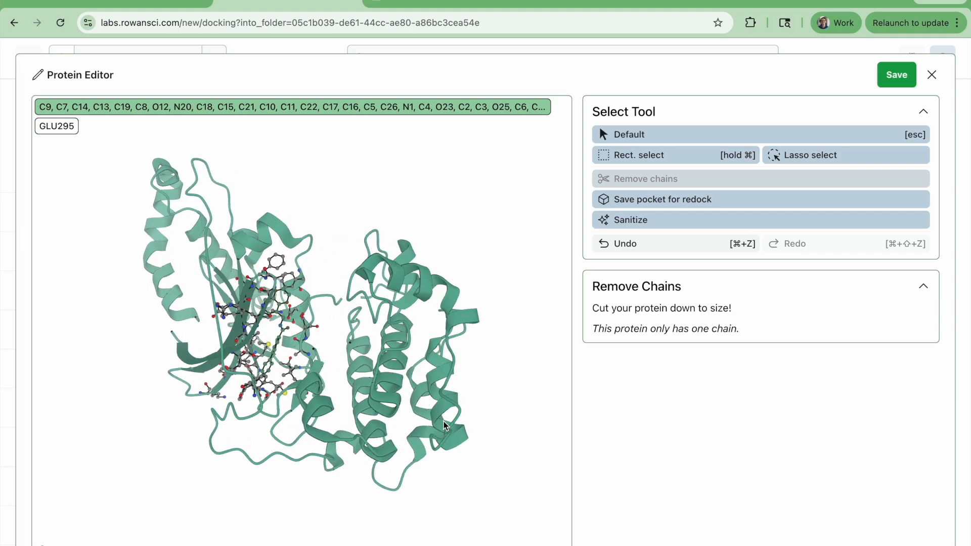
scroll(204, 373, "up", 5)
left_click_drag(205, 373, 402, 376)
scroll(402, 376, "down", 5)
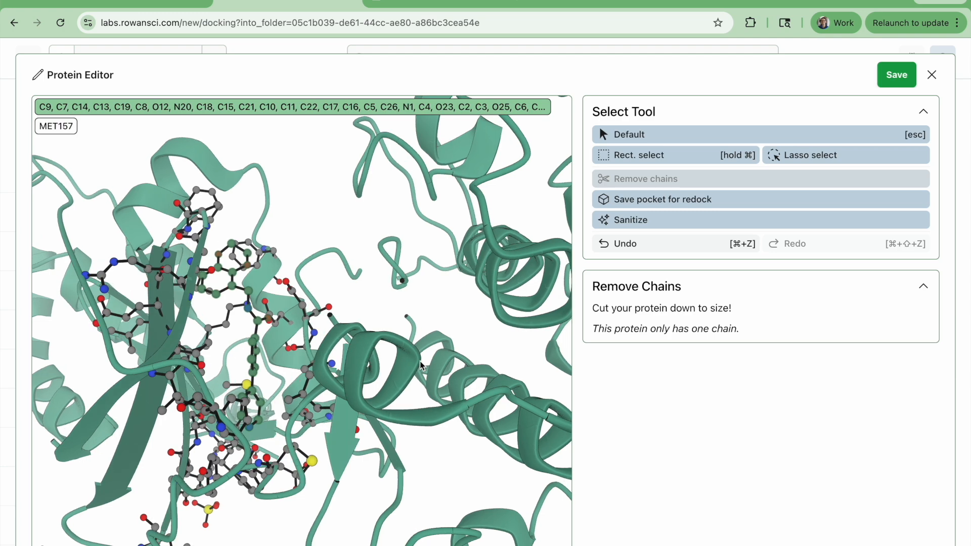
left_click_drag(514, 412, 451, 403)
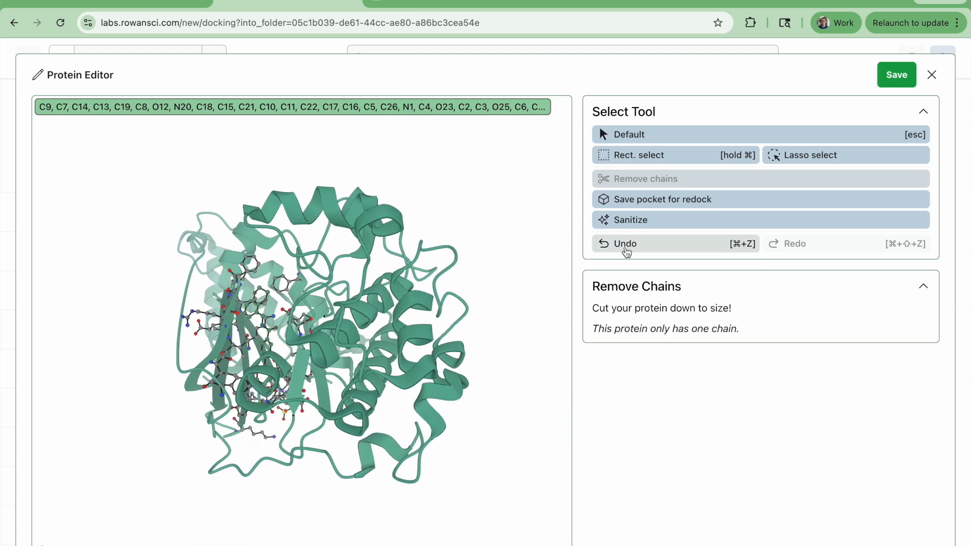
Open the Save Pocket for Redock tool and examine the ligands in 6E9W's Small Molecules section on RCSB PDB.
left_click(646, 202)
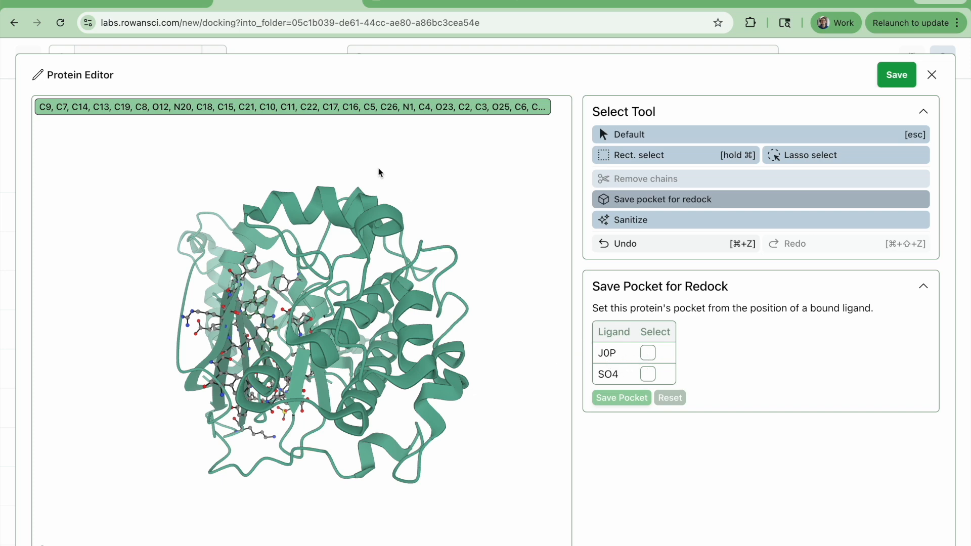
left_click(137, 2)
scroll(464, 318, "down", 15)
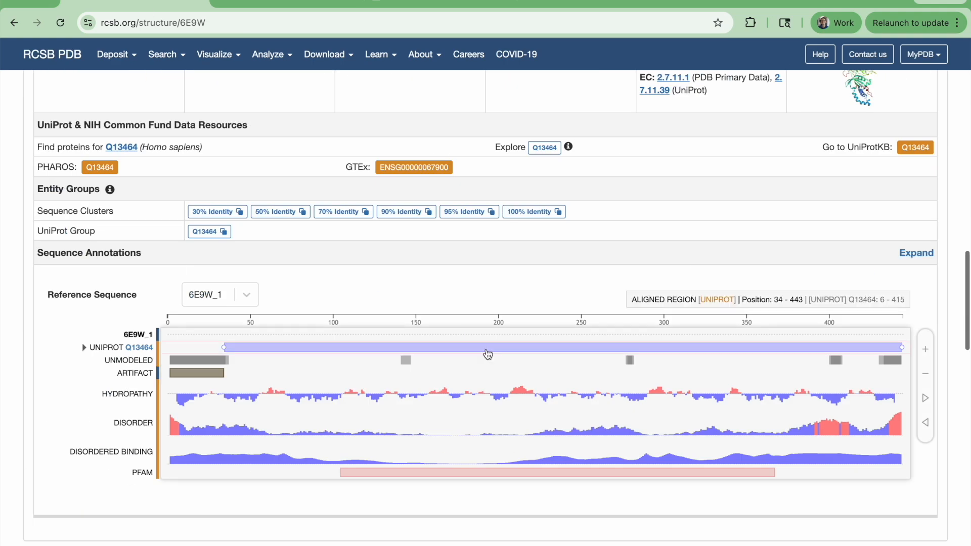
scroll(505, 234, "down", 8)
scroll(506, 235, "up", 1)
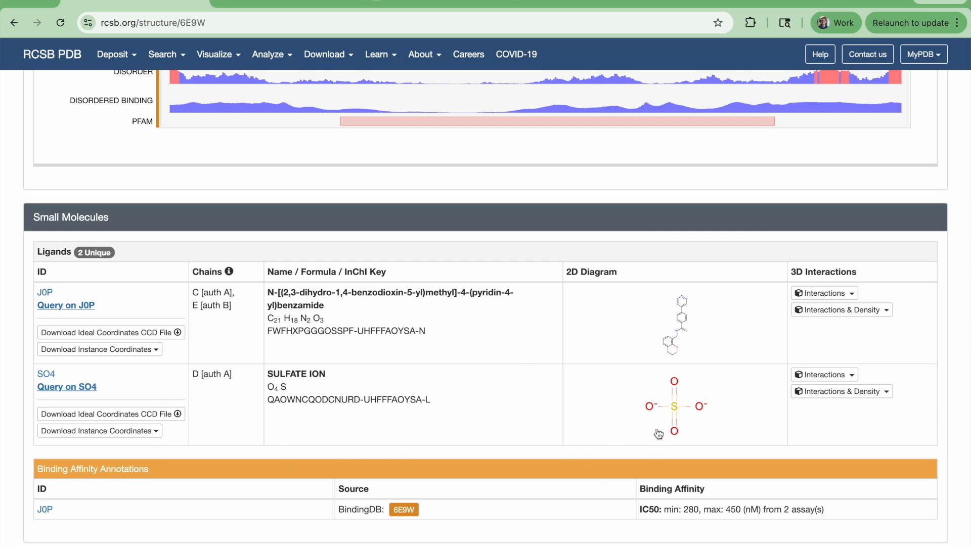
Return to Rowan's Protein Editor and save the redocking pocket from the position of the bound ligand J0P.
key("ctrl+Tab")
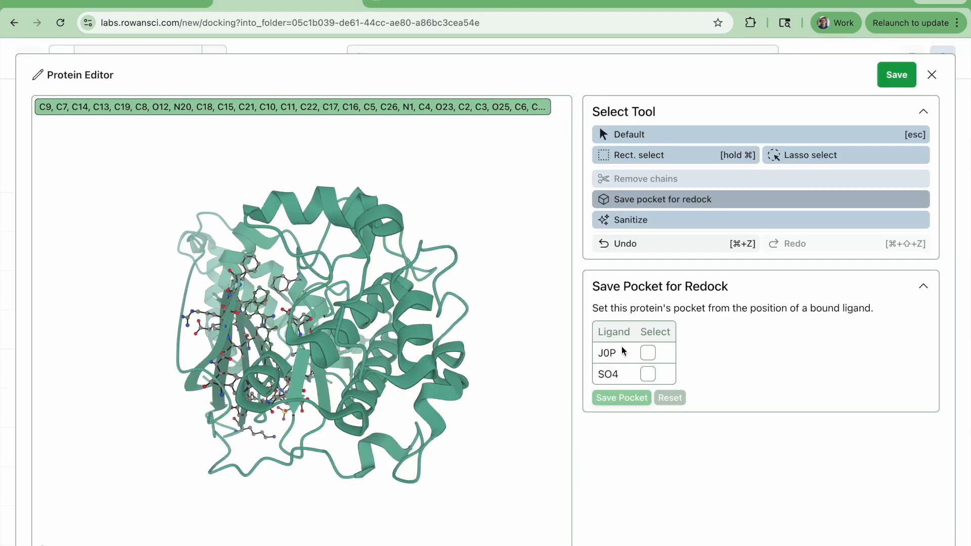
left_click(648, 352)
left_click(627, 399)
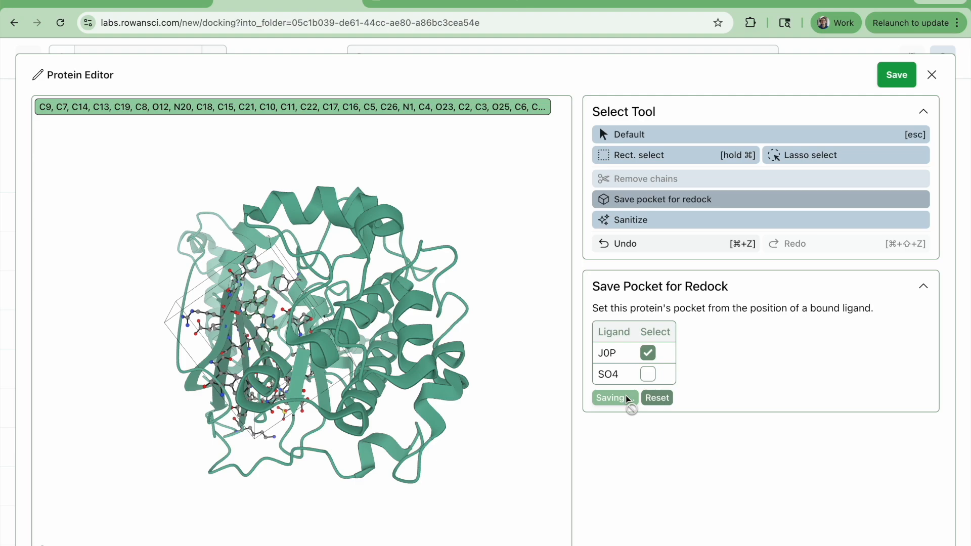
left_click_drag(380, 400, 482, 401)
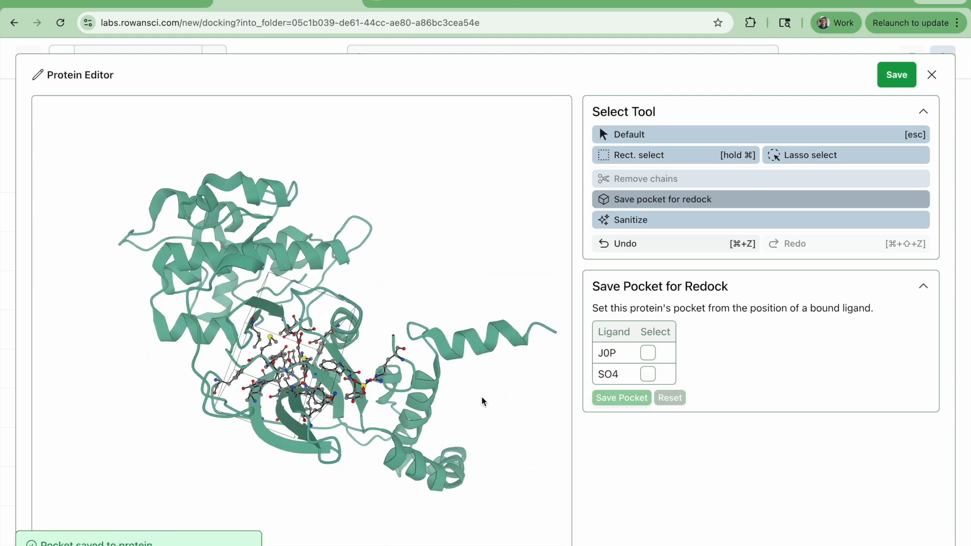
Sanitize the protein, save it to the docking setup, and inspect the cleaned structure and its pocket box from several angles.
left_click(678, 229)
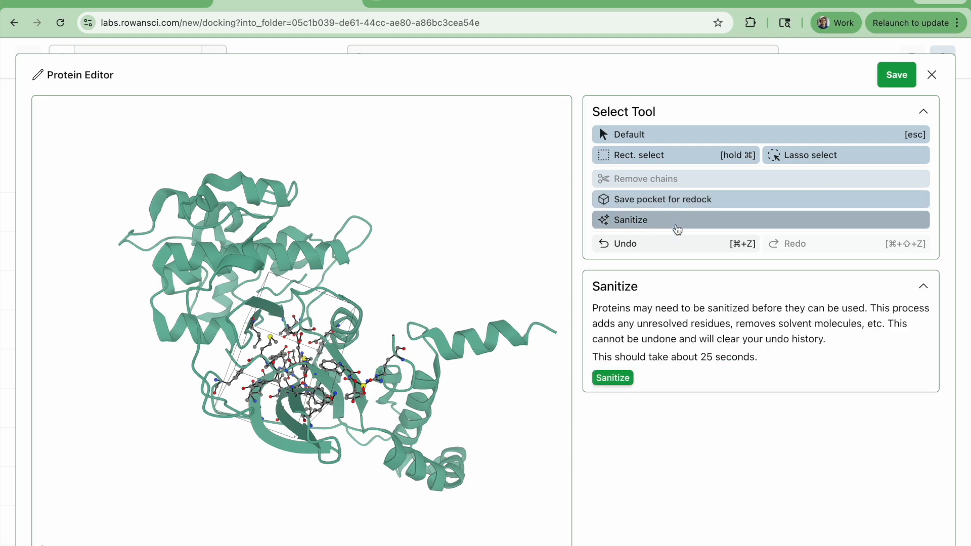
left_click(615, 380)
mouse_move(576, 318)
left_mouse_down()
mouse_move(533, 329)
mouse_move(551, 326)
mouse_move(452, 251)
mouse_move(522, 321)
mouse_move(571, 302)
mouse_move(535, 299)
left_mouse_up()
mouse_move(625, 303)
left_mouse_down()
mouse_move(574, 262)
mouse_move(595, 271)
mouse_move(582, 263)
mouse_move(609, 255)
left_mouse_up()
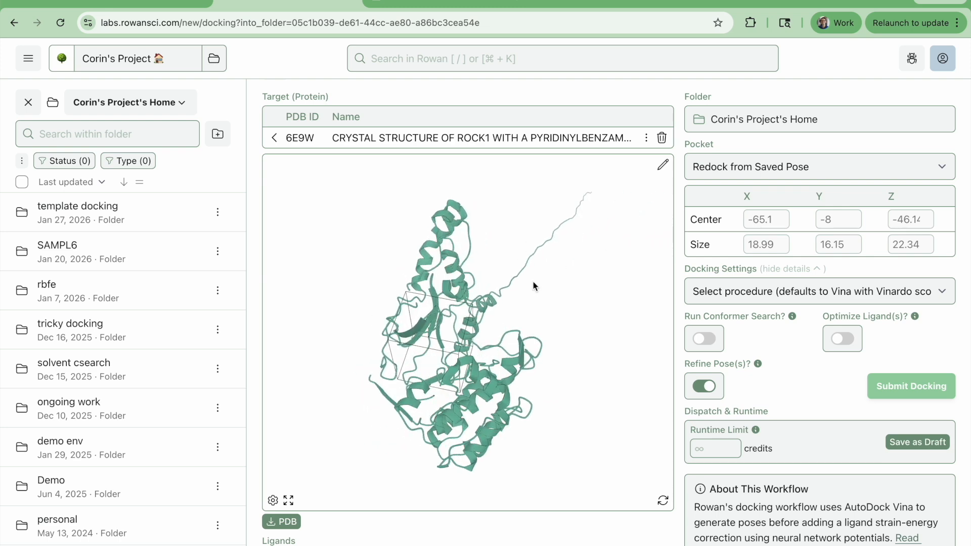
left_click_drag(570, 348, 540, 342)
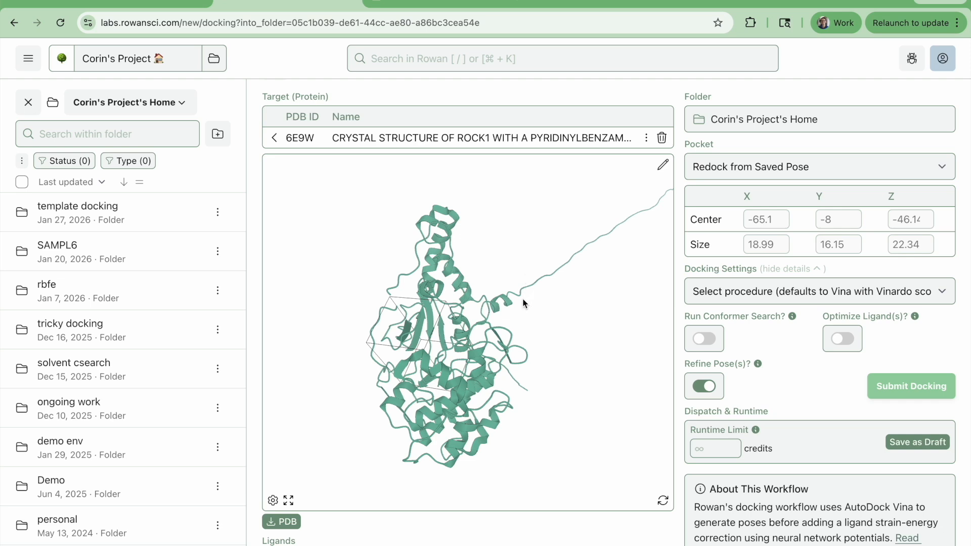
left_click_drag(578, 326, 654, 363)
scroll(565, 387, "up", 5)
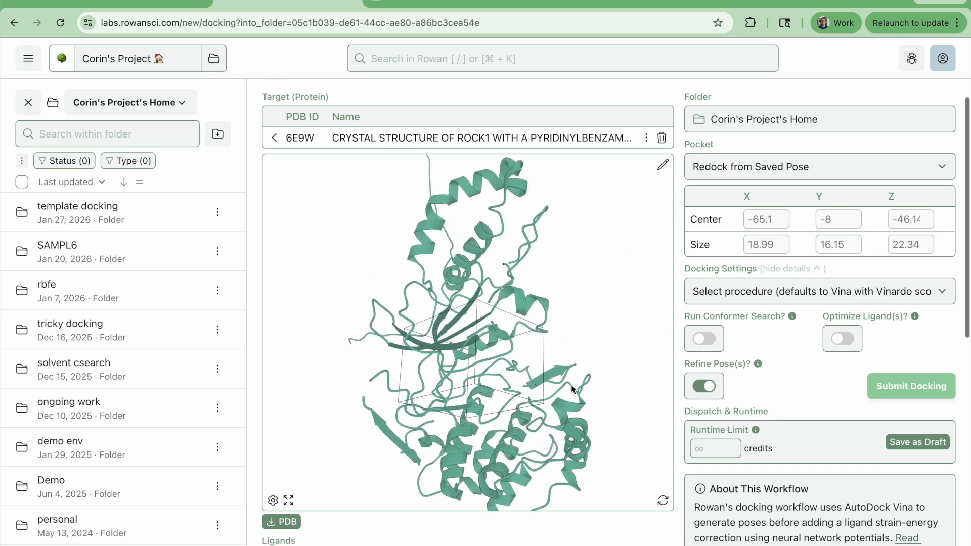
left_click_drag(596, 295, 590, 291)
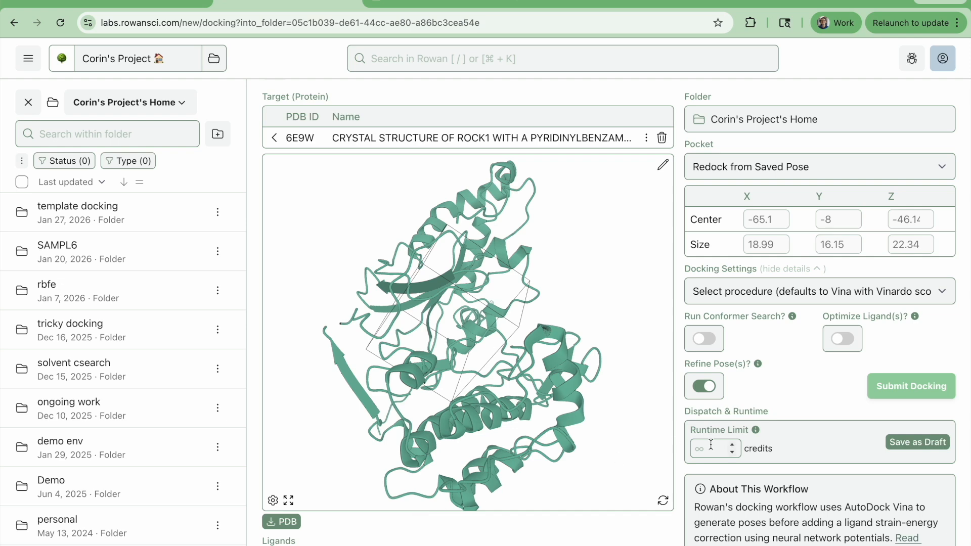
Switch to the RCSB PDB page for 6E9W and examine the enlarged 2D diagram of ligand J0P.
scroll(657, 430, "down", 5)
scroll(767, 397, "down", 3)
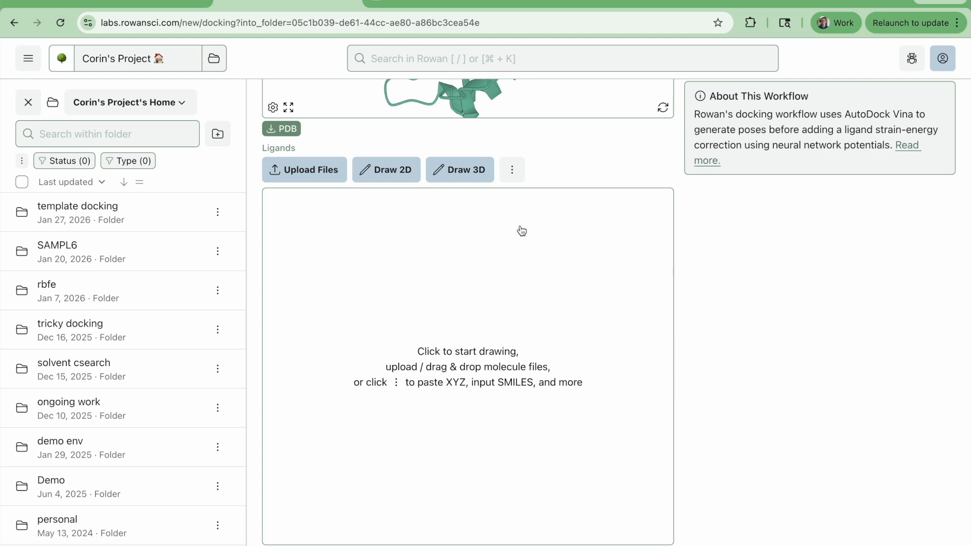
key("ctrl+shift+Tab")
scroll(581, 309, "down", 3)
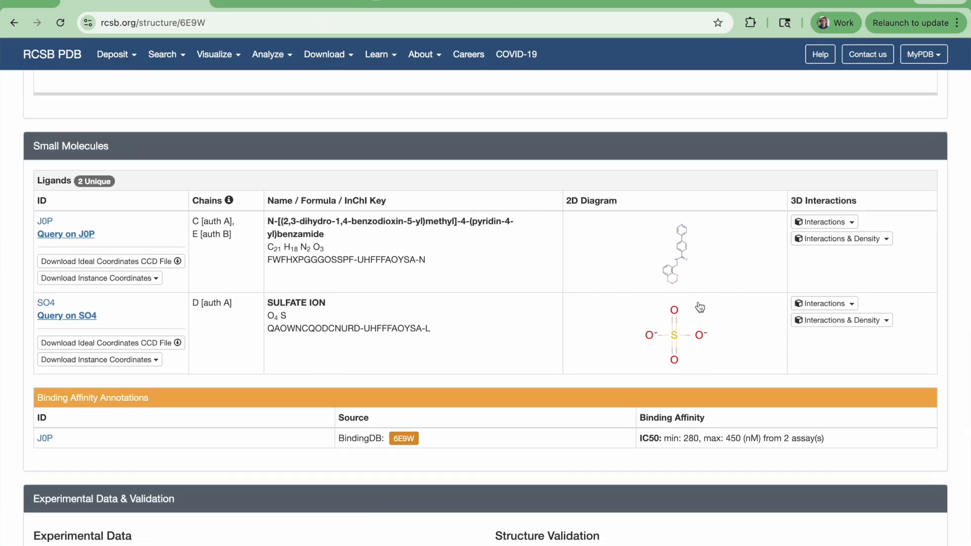
left_click(673, 269)
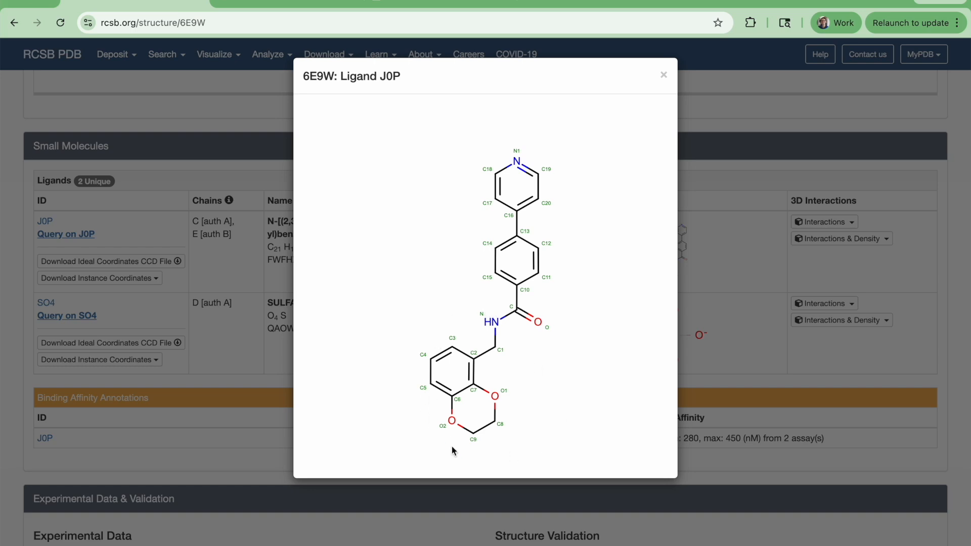
left_click(716, 420)
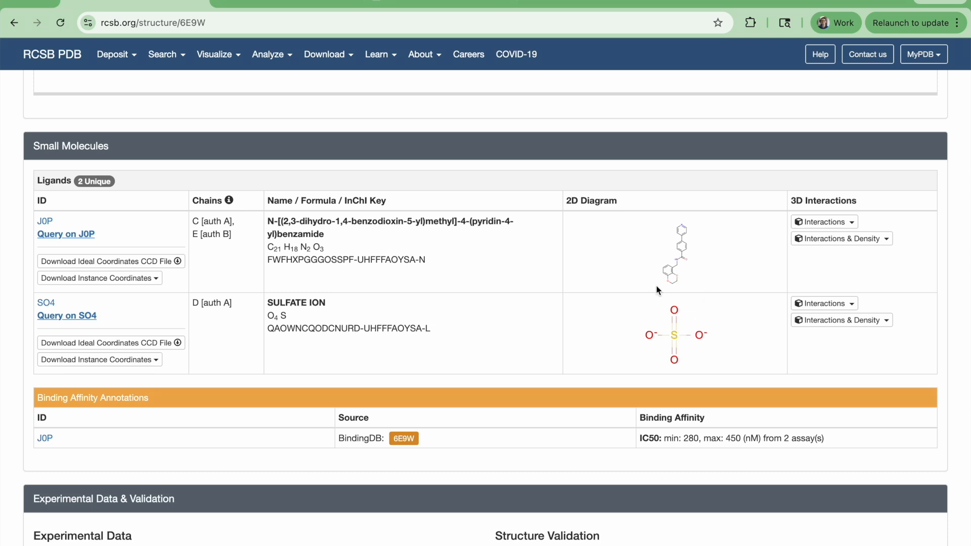
Return to Rowan, open the 2D ligand editor and draw a pyridine ring with a methyl group para to the nitrogen.
key("ctrl+Tab")
left_click(393, 177)
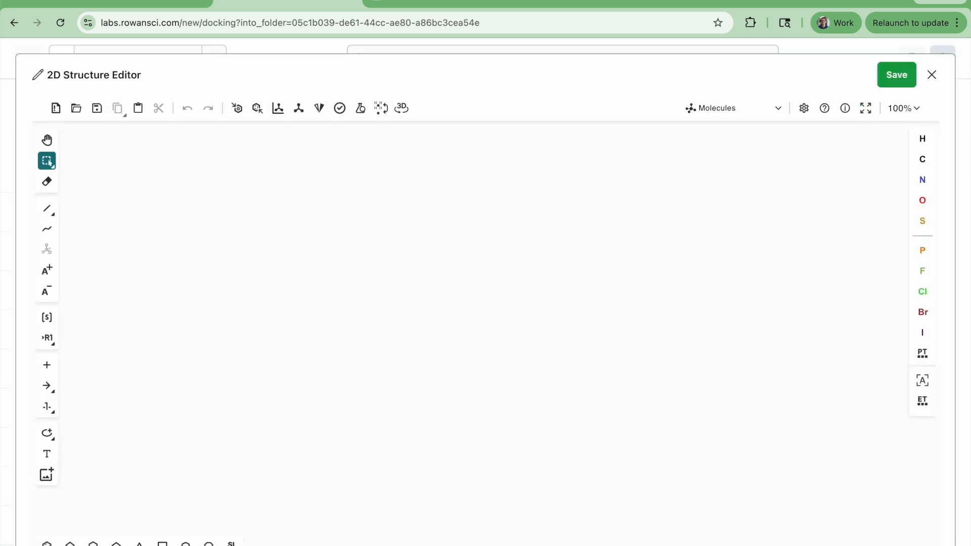
key("t")
left_click(462, 228)
key("Escape")
key("n")
key("1")
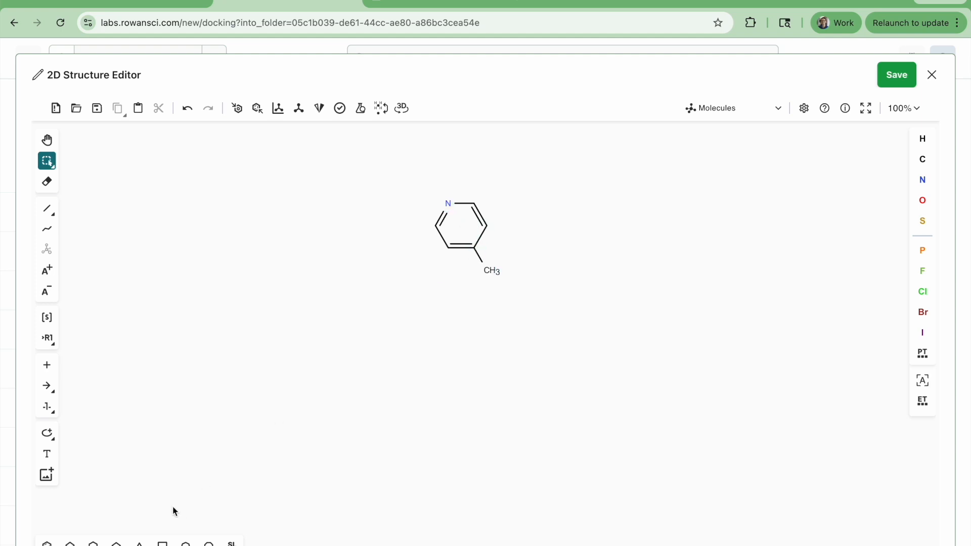
Attach a benzene ring to the pyridine's para position, undoing the wrongly oriented methyl group added to it.
key("t")
left_click(492, 273)
key("1")
key("Escape")
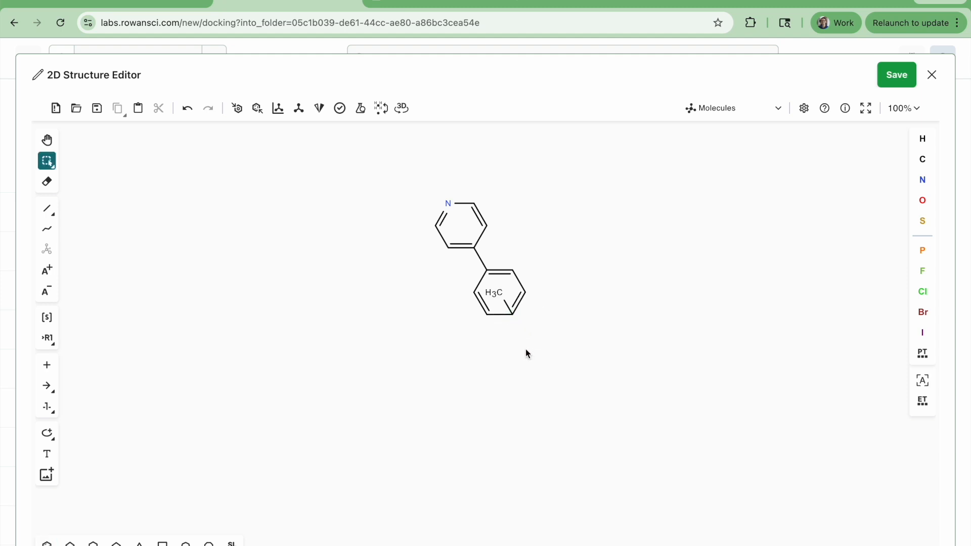
key("ctrl+z")
Add a branched carbon para on the benzene ring and turn one branch into a C=O carbonyl, using the J0P reference.
key("1")
key("1")
key("1")
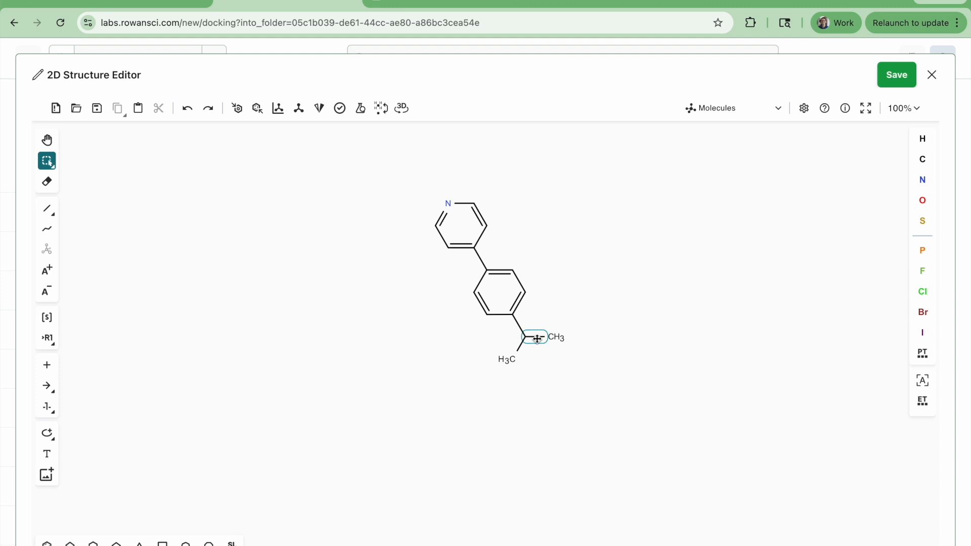
key("ctrl+shift+Tab")
key("ctrl+Tab")
key("2")
key("ctrl+z")
key("2")
key("o")
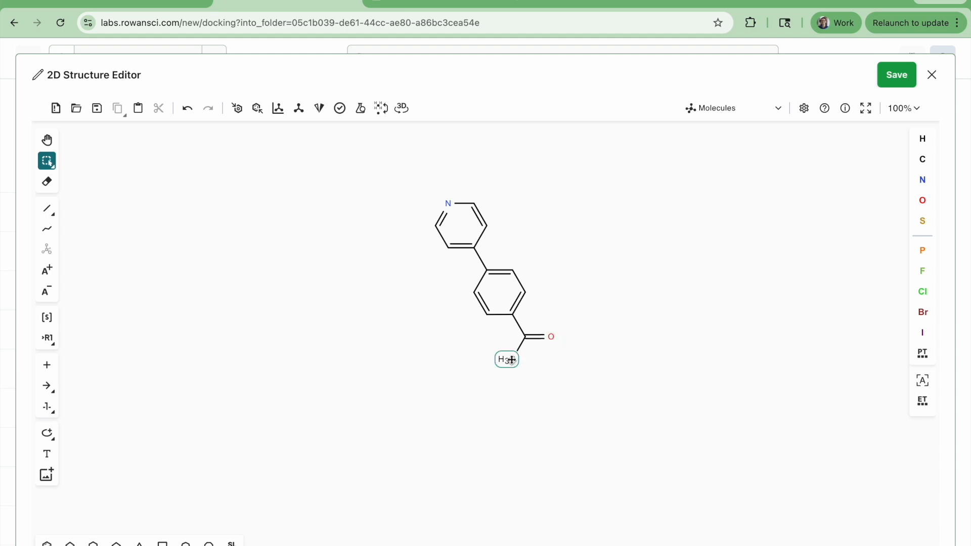
Convert the carbonyl's remaining methyl into an amide NH, extend it with a propyl chain, and compare against the J0P diagram on RCSB PDB.
key("n")
key("1")
key("1")
key("1")
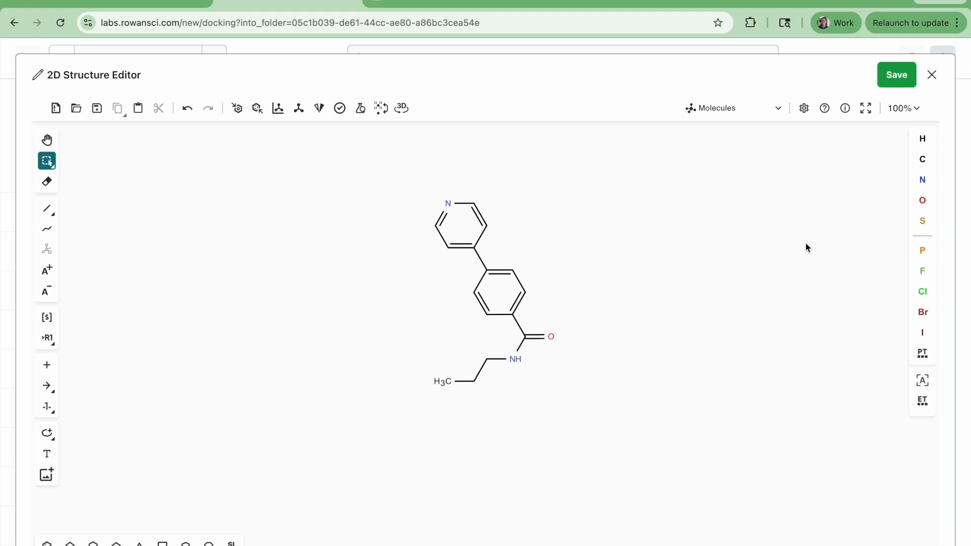
key("ctrl+shift+Tab")
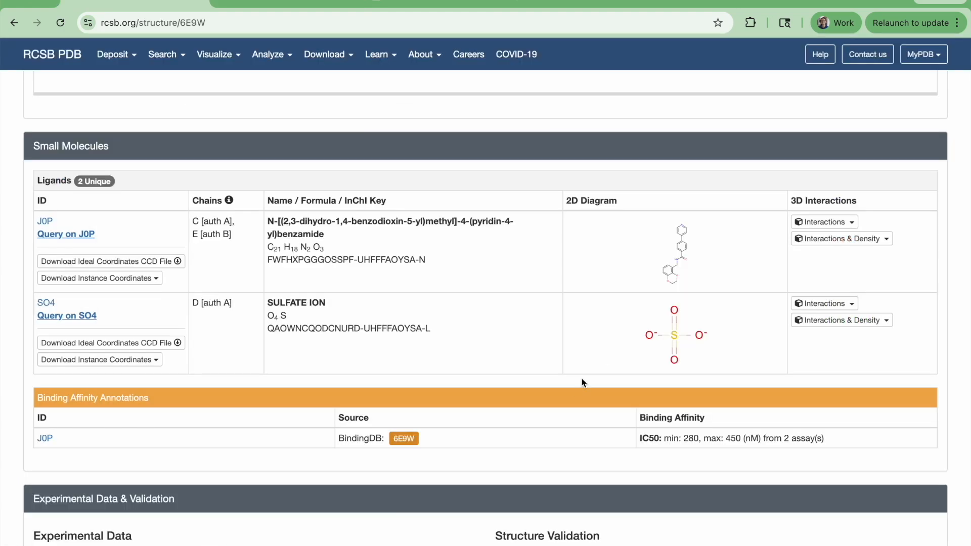
left_click(662, 263)
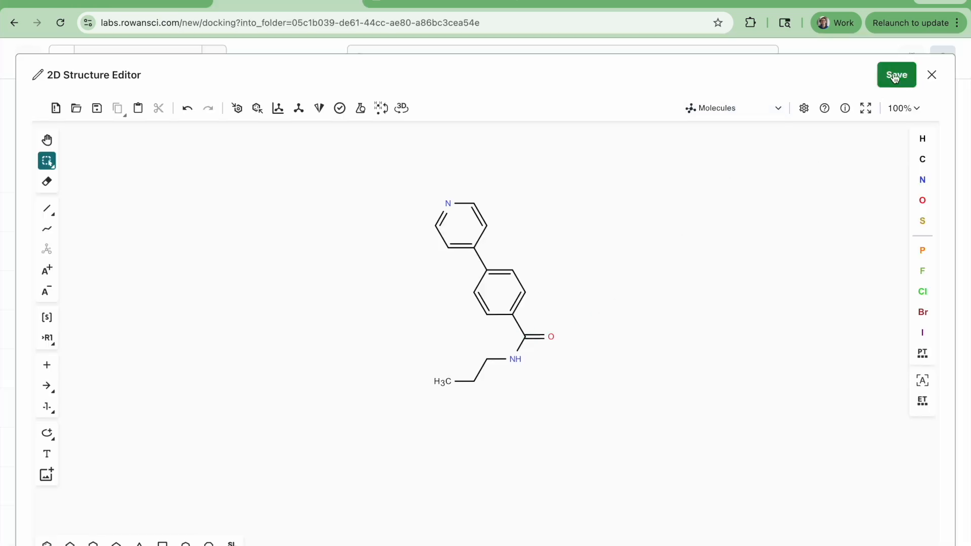
Save the drawn ligand to the docking setup and generate its 3D structure.
left_click(895, 74)
scroll(596, 256, "down", 5)
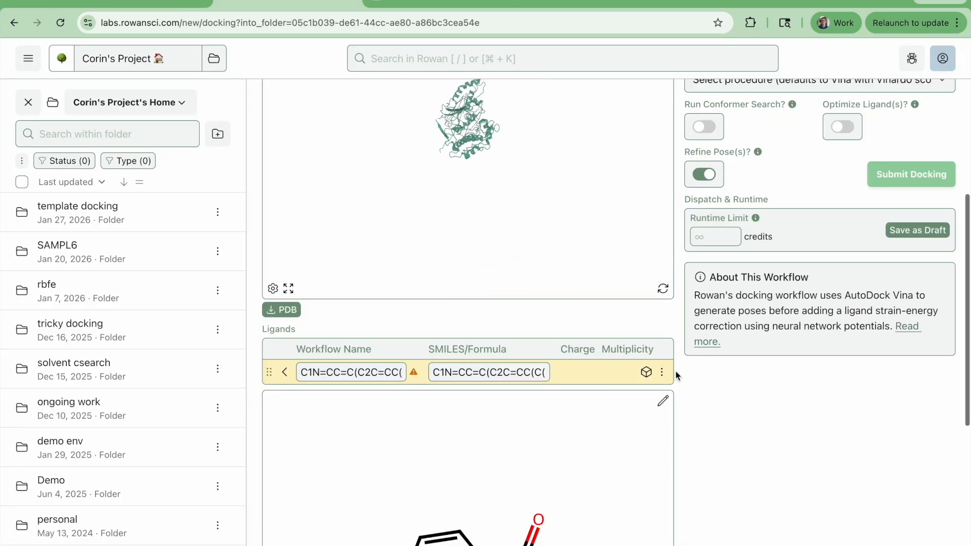
scroll(698, 364, "down", 5)
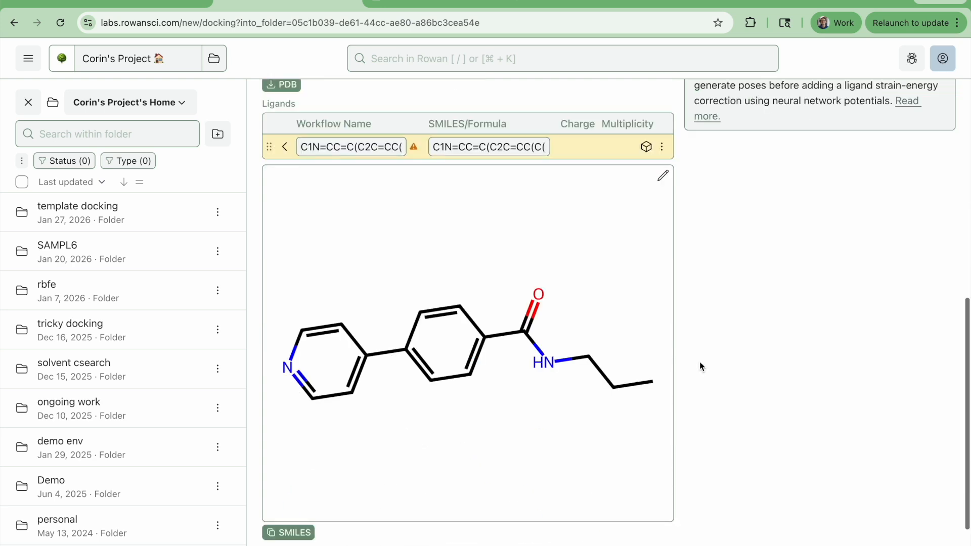
left_click(647, 148)
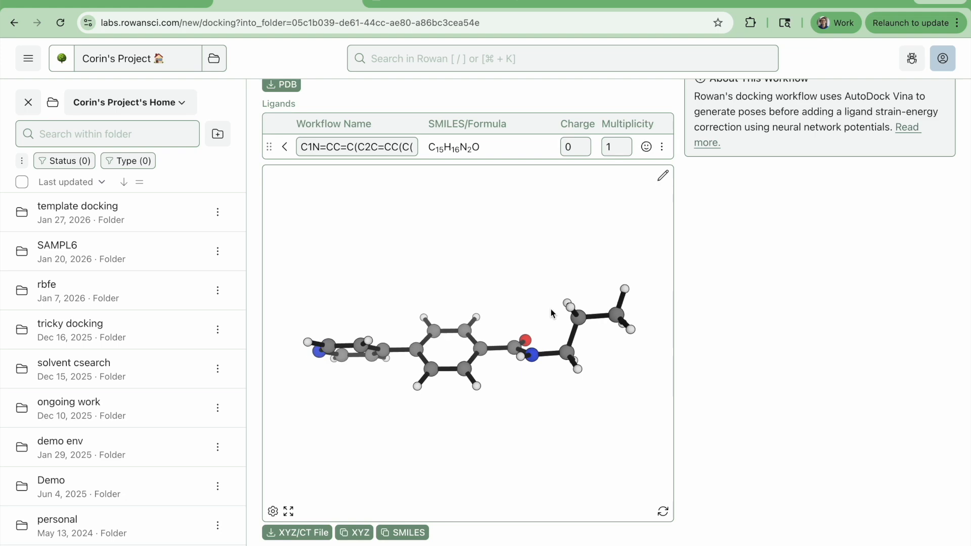
Try the Blind Dock and Manual pocket options on the protein, and set the pocket back to Redock from Saved Pose.
scroll(728, 335, "up", 5)
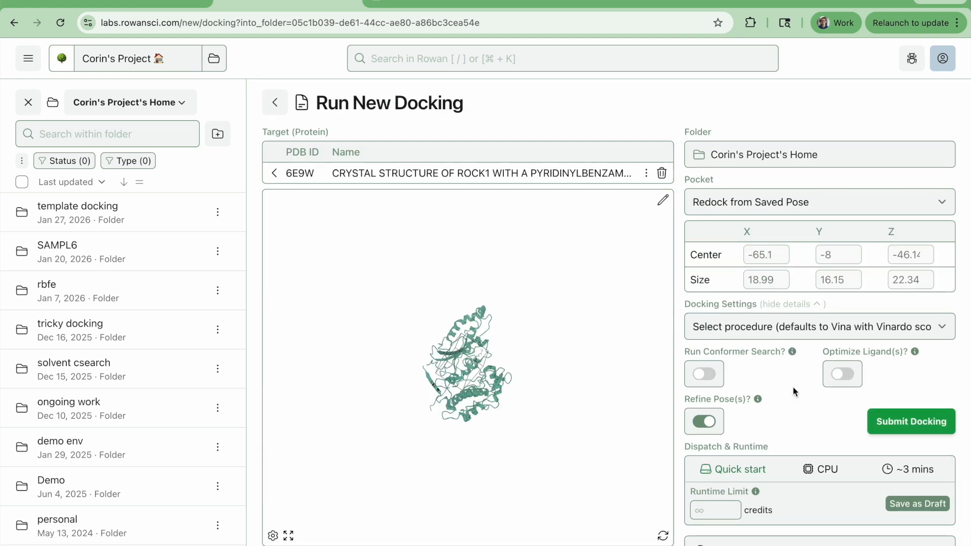
scroll(623, 348, "up", 5)
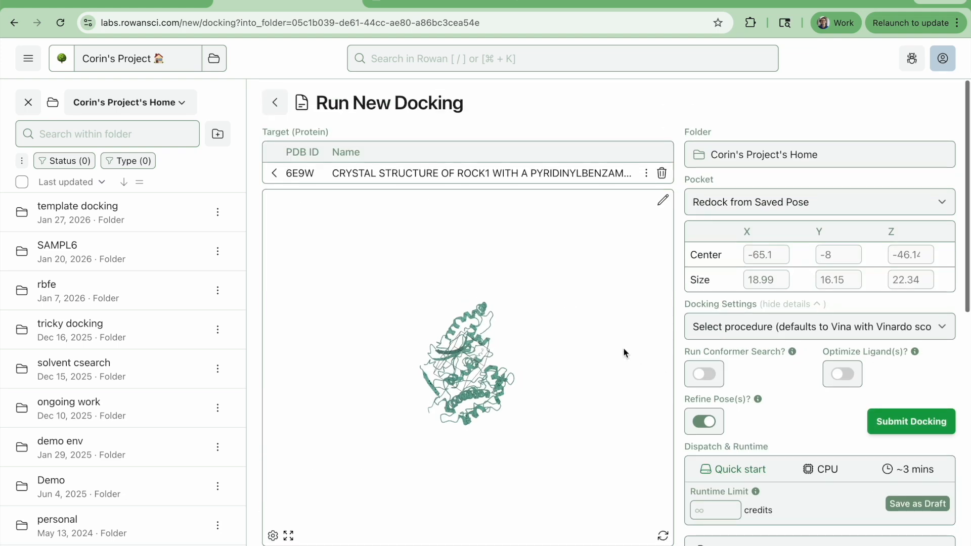
left_click_drag(581, 383, 481, 481)
left_click(731, 209)
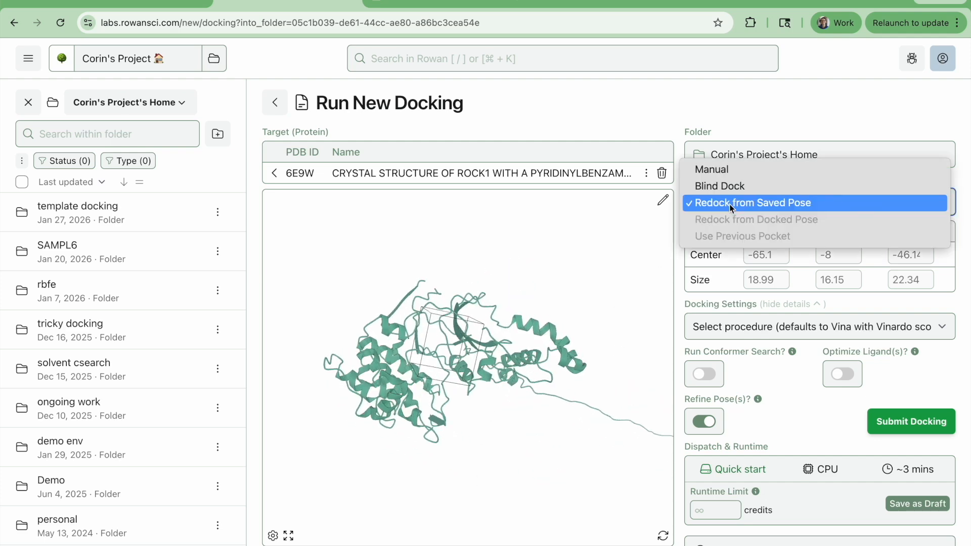
left_click(727, 187)
left_click_drag(546, 540, 548, 472)
left_click(728, 203)
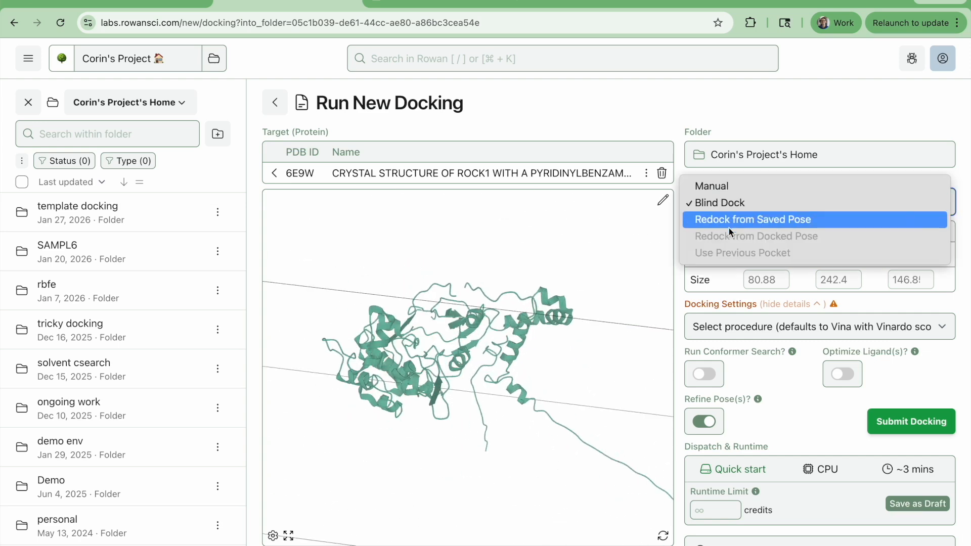
left_click(727, 189)
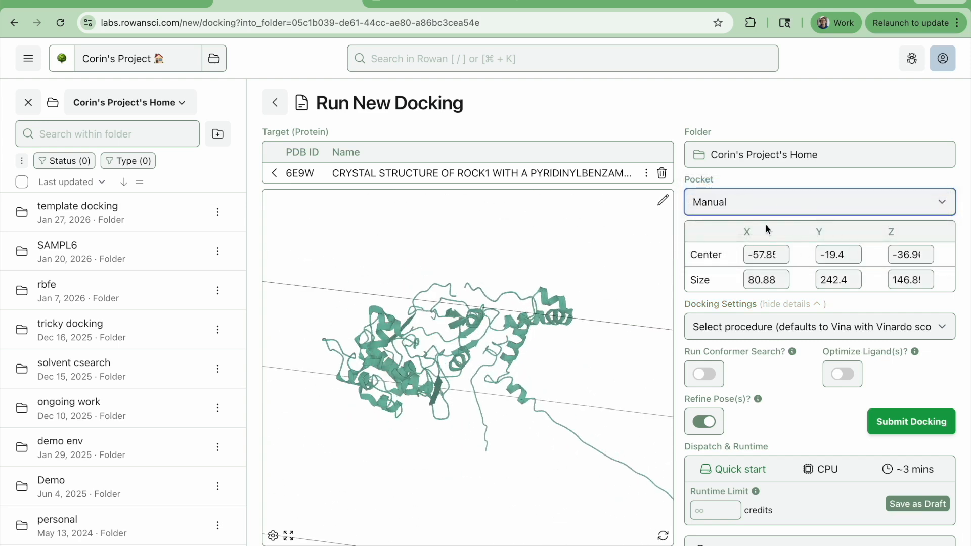
left_click(750, 213)
left_click(747, 231)
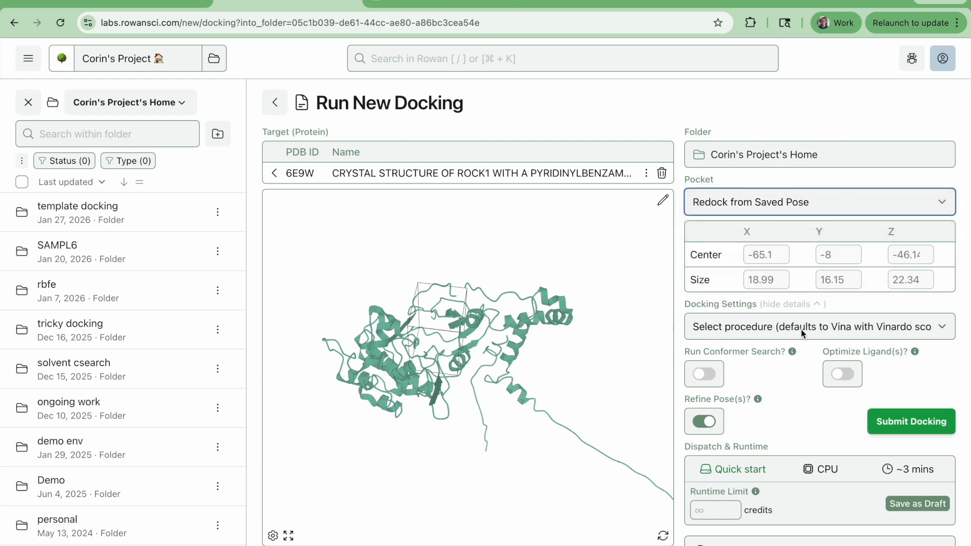
Set the docking procedure to Vina/QuickVina with AutoDock Vina as the executable, and collapse the docking setting details.
scroll(929, 342, "down", 2)
left_click(744, 232)
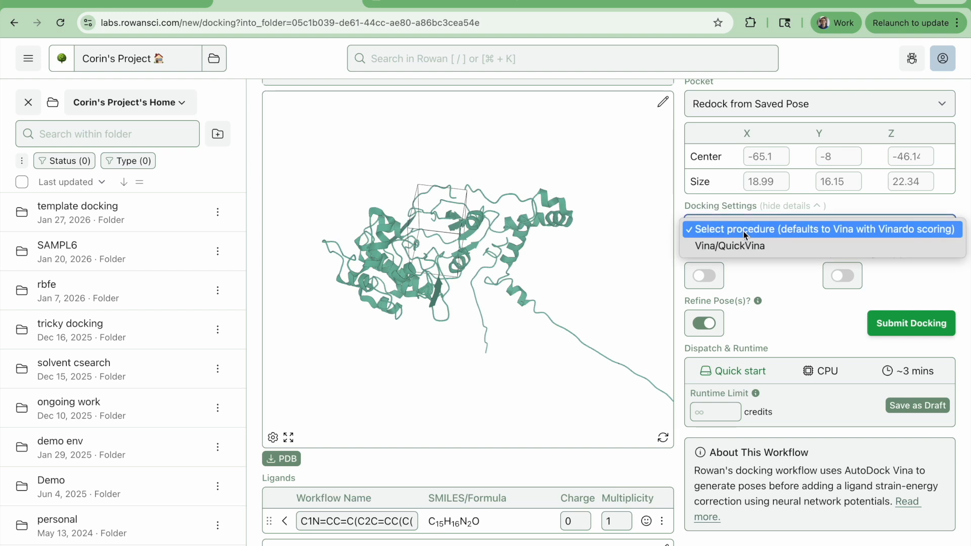
left_click(743, 232)
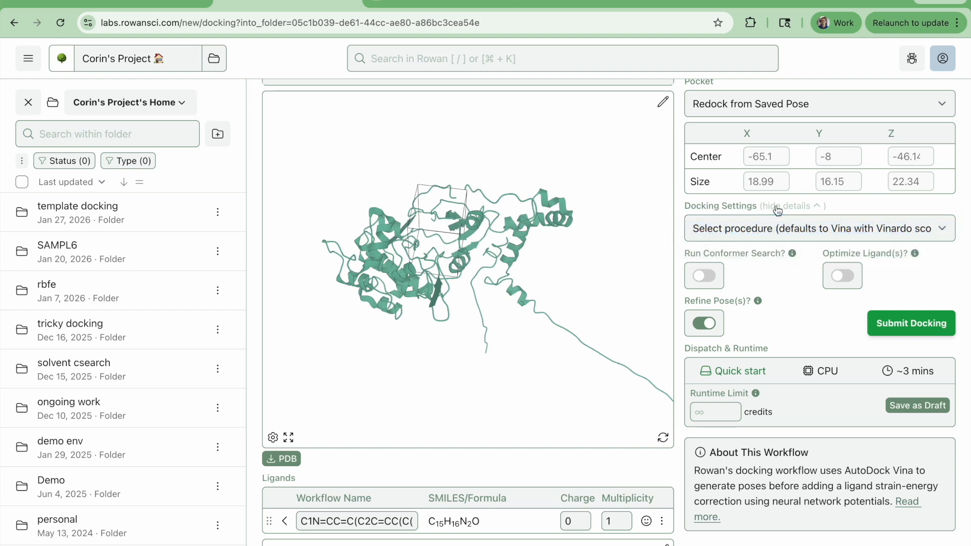
left_click(795, 231)
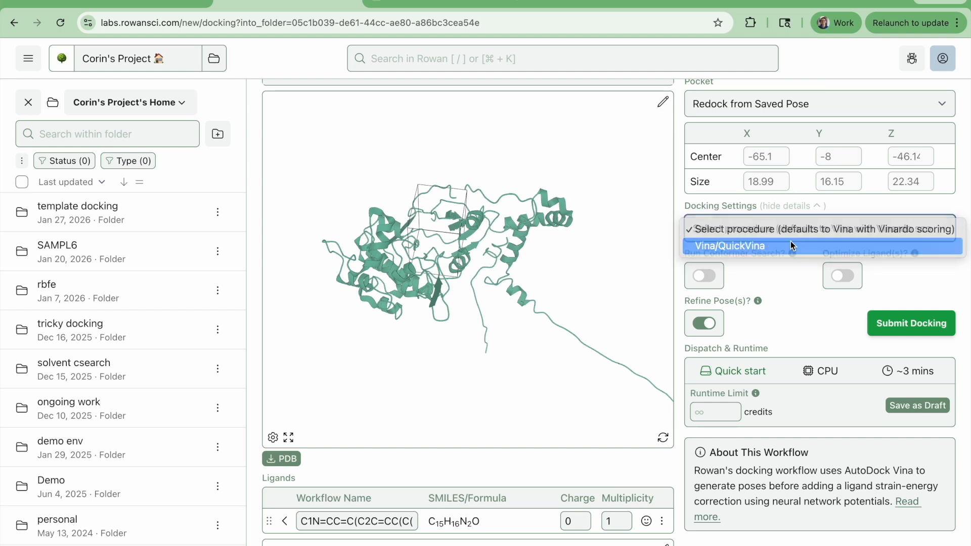
left_click(794, 246)
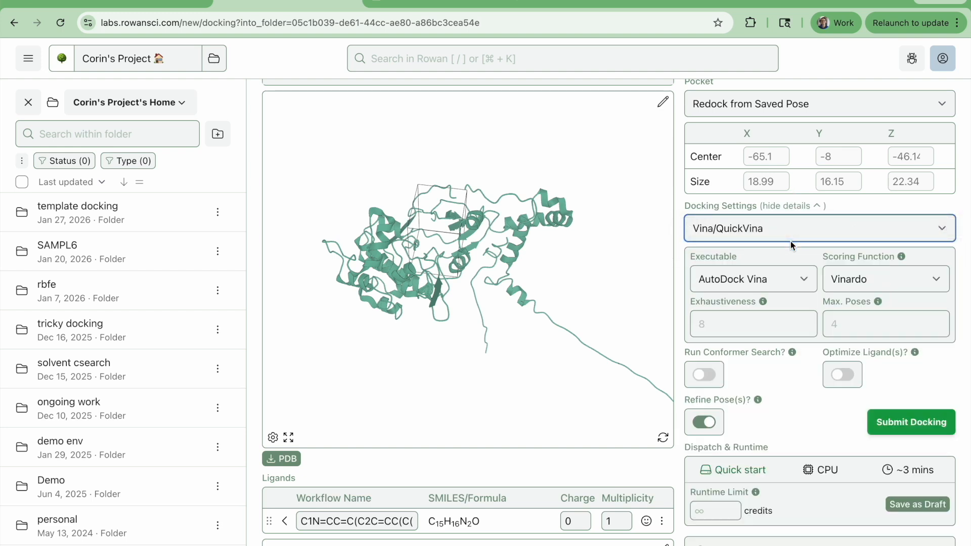
left_click(737, 279)
left_click(731, 283)
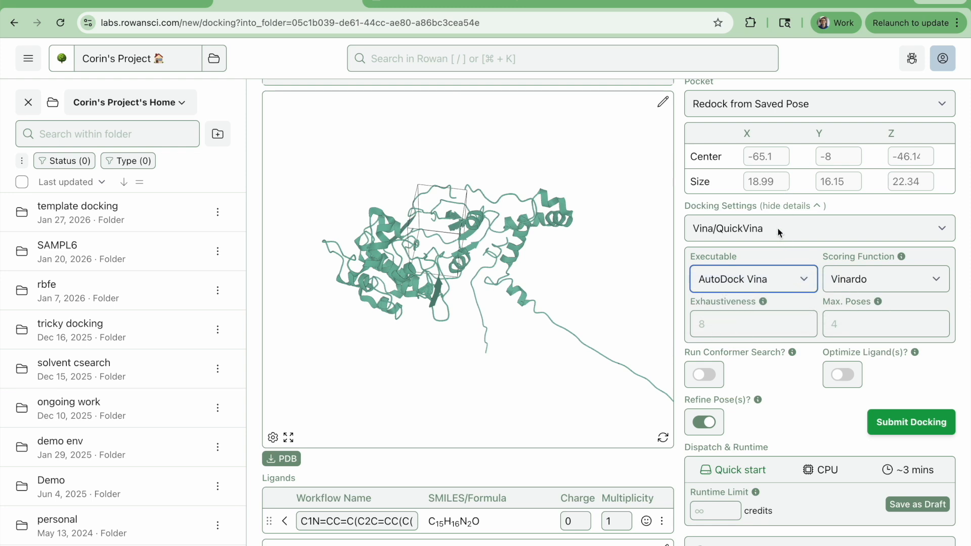
left_click(775, 210)
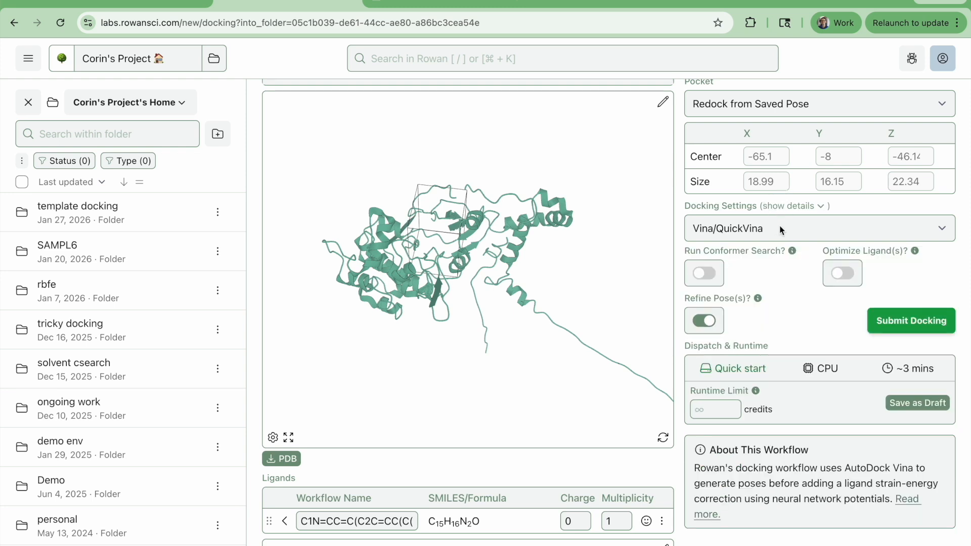
Submit the docking run with pose refinement on and conformer search and ligand optimization off.
scroll(860, 494, "down", 1)
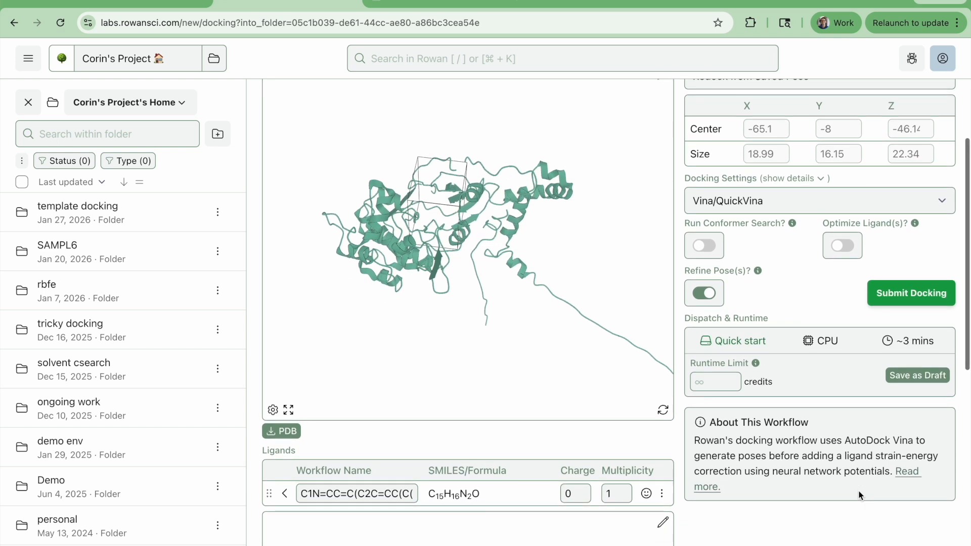
scroll(865, 461, "down", 1)
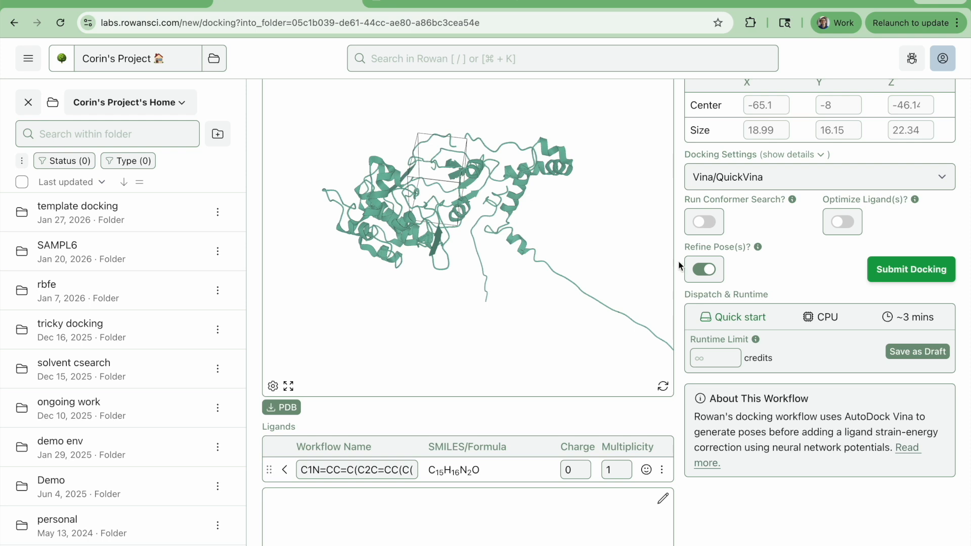
left_click(917, 279)
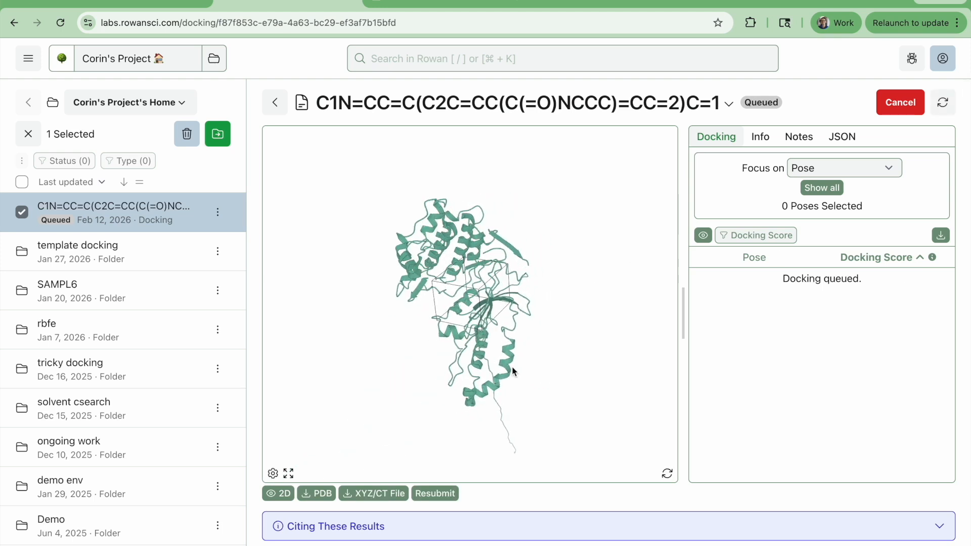
Rename the queued docking run as "example docking on Rock1 (6E9W)".
left_click(522, 103)
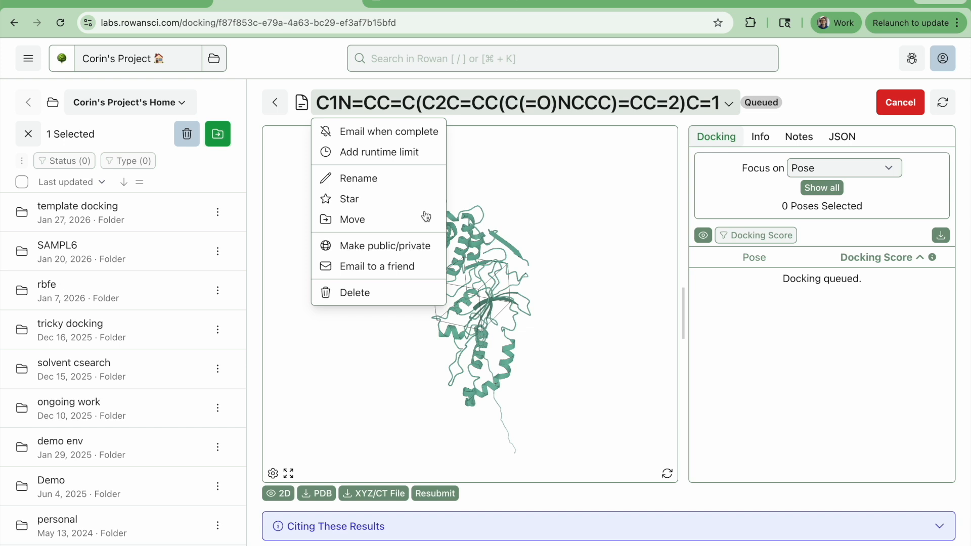
left_click(374, 179)
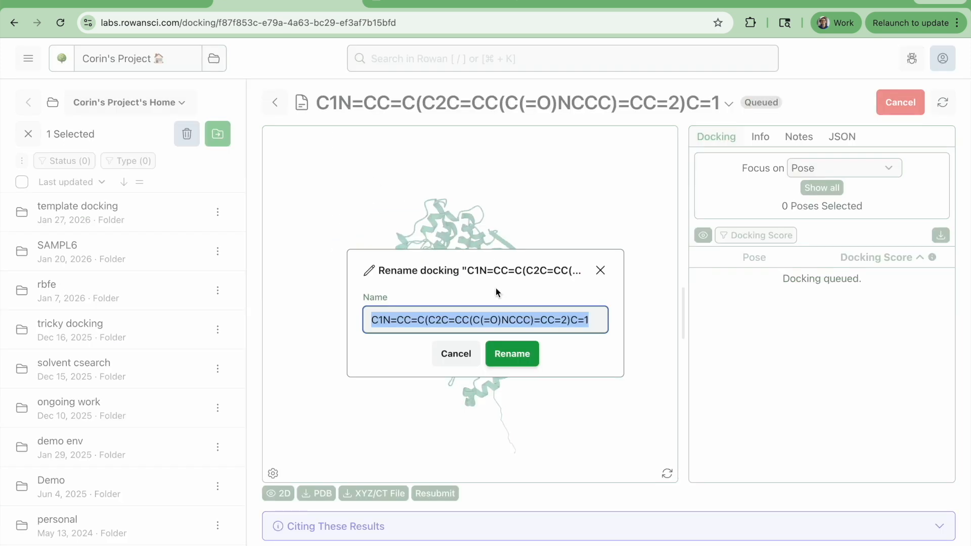
type("example docking on Rock1 (6")
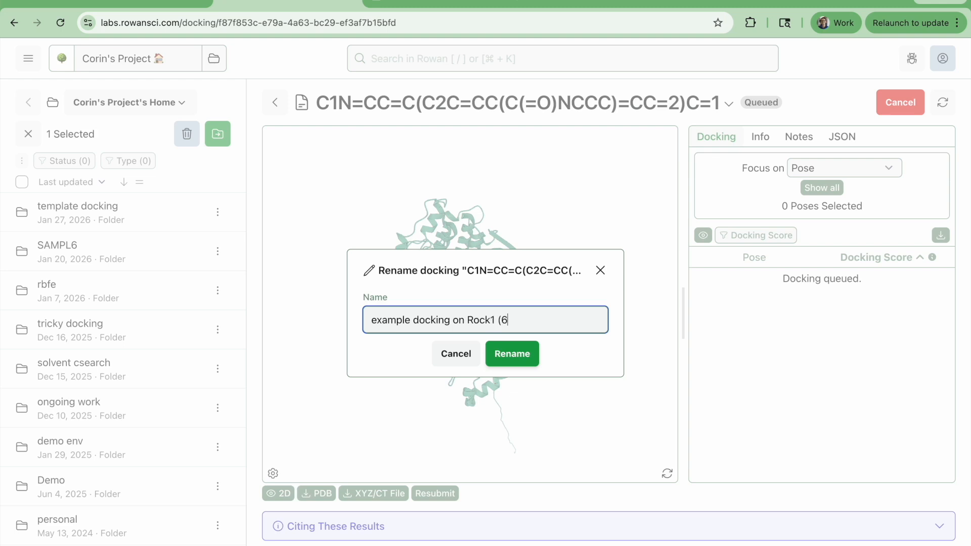
type("E9W)")
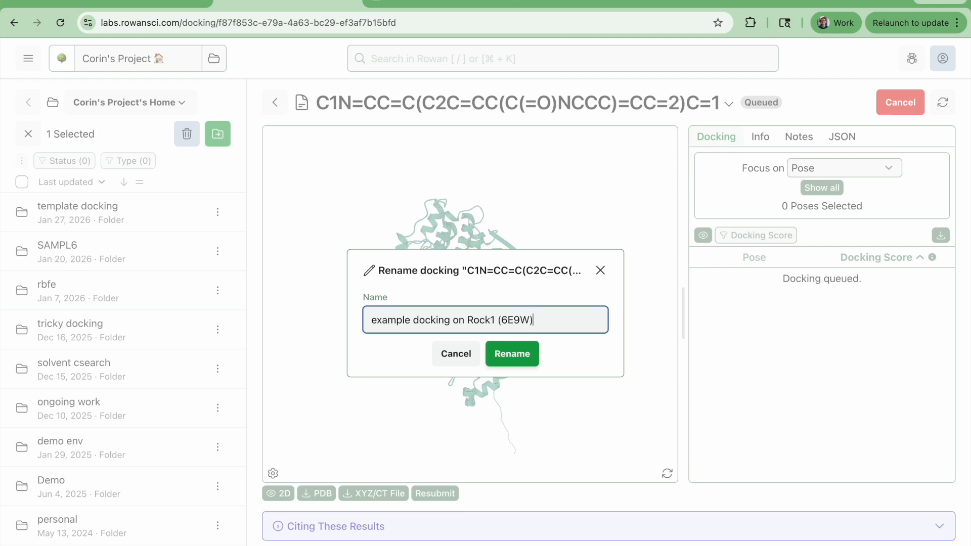
left_click(531, 358)
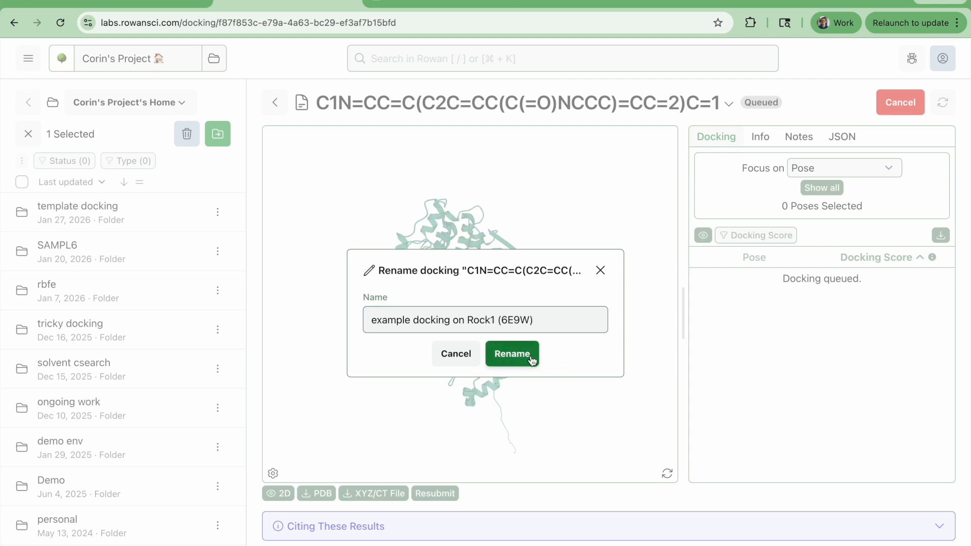
Save the run note "We're testing out Rowan's docking workflow on a PDB structure with a stripped-down ligand.".
left_click(800, 137)
left_click(822, 216)
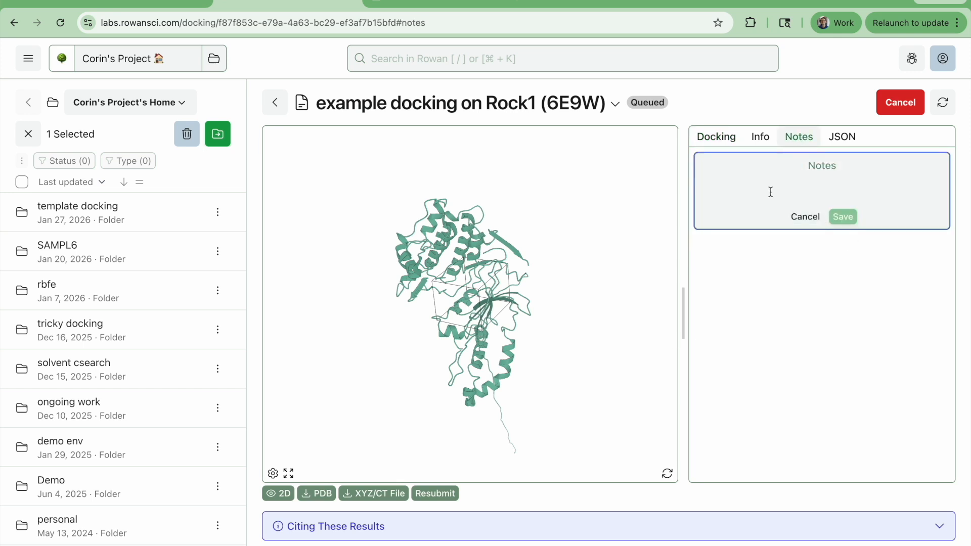
type("We're testing")
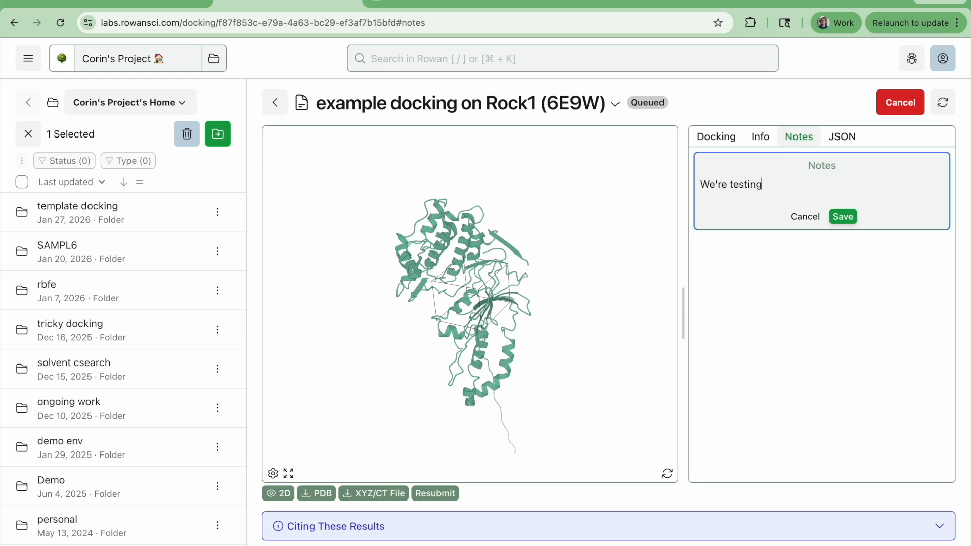
type(" out Rowan's docking workflow ")
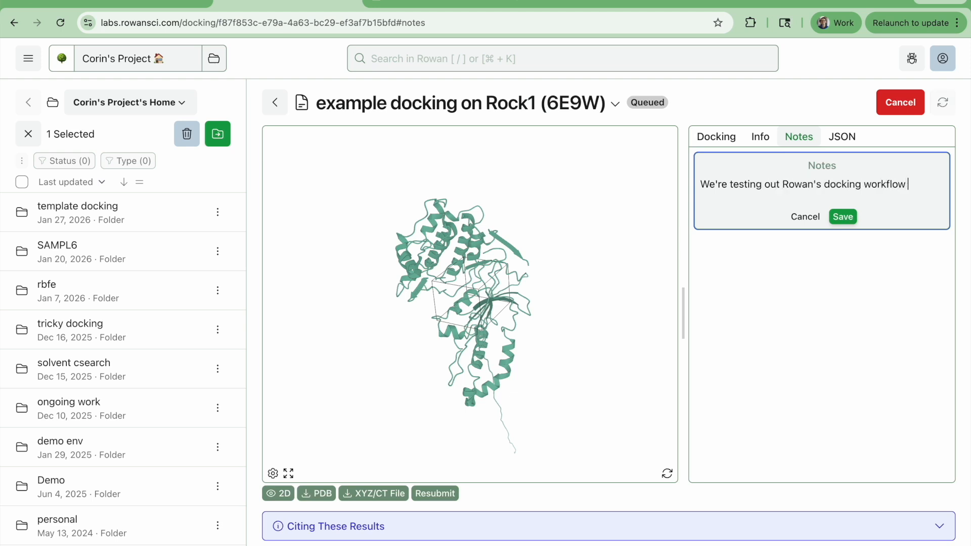
type("on a PDB str")
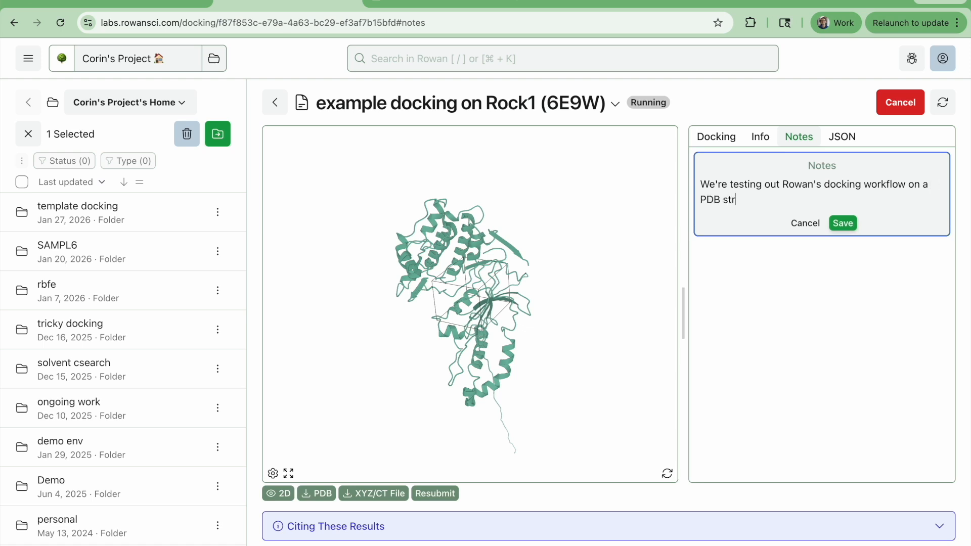
type("ucture with a stripped-down ligand.")
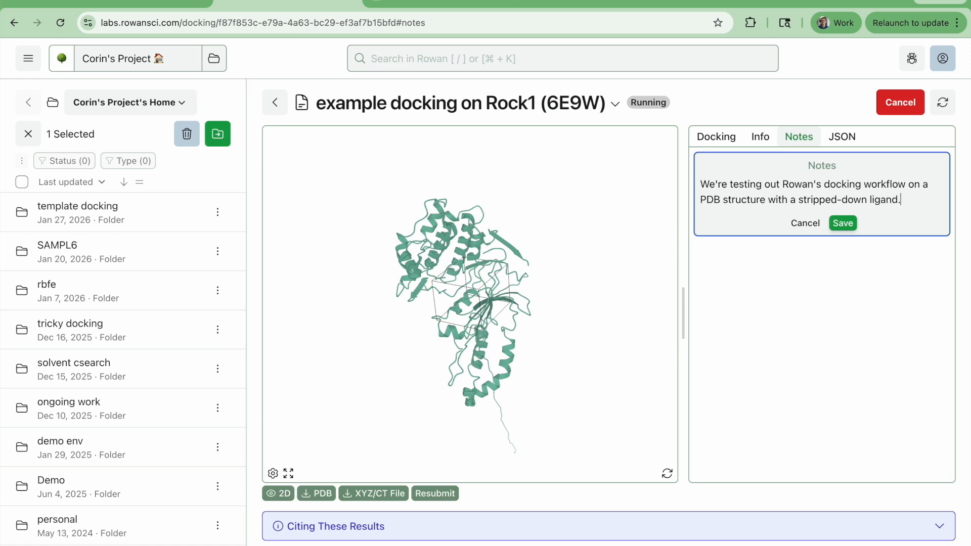
left_click(843, 224)
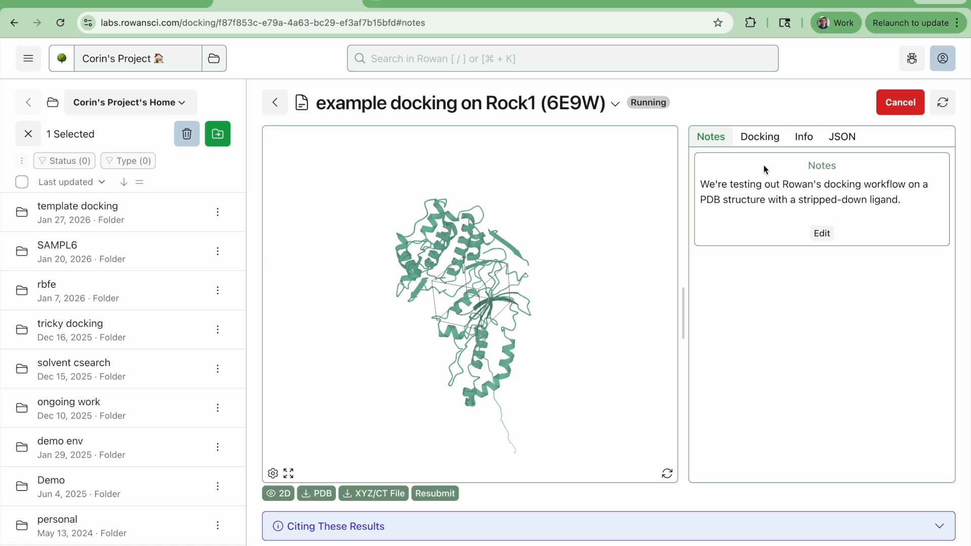
Review the run's info, including pocket, docking settings, elapsed time and the CPU credit rate.
left_click(804, 137)
scroll(875, 425, "down", 3)
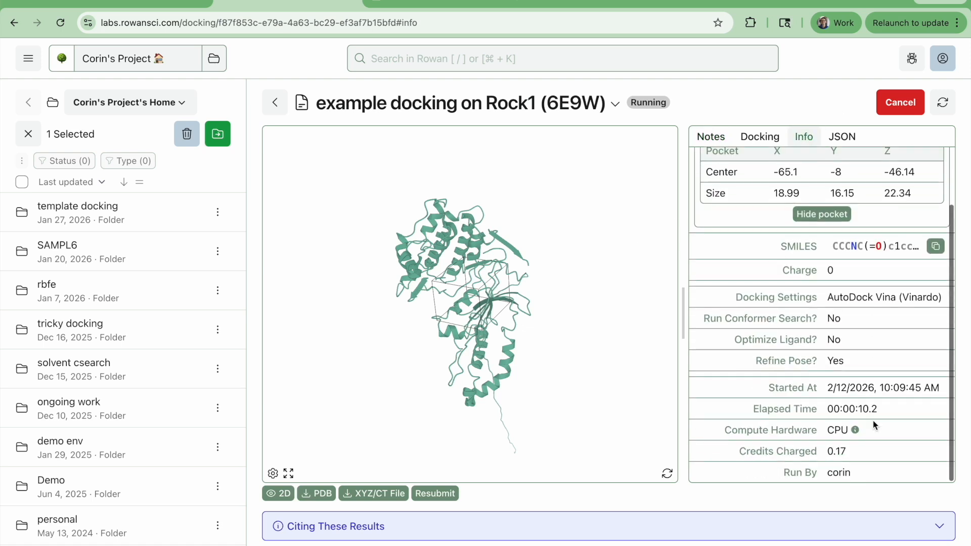
scroll(876, 422, "up", 3)
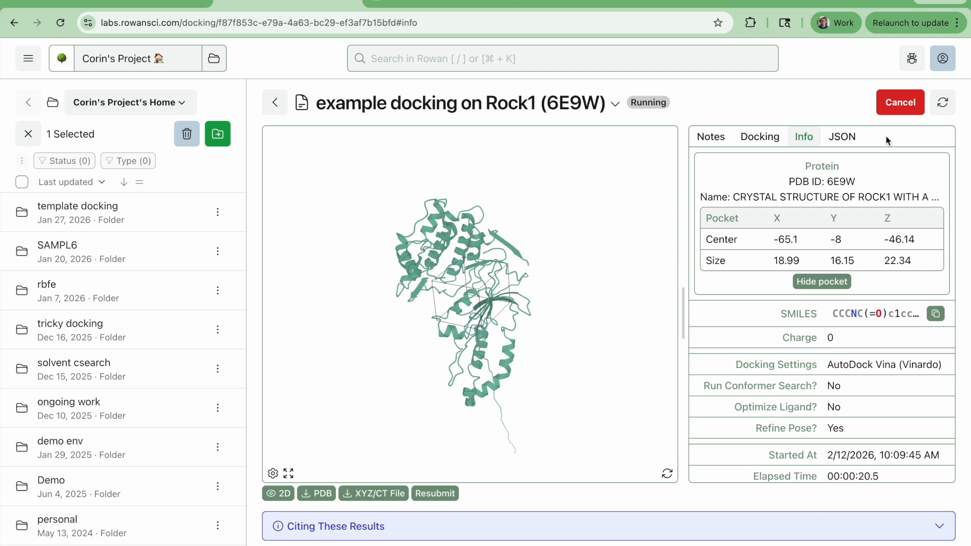
scroll(829, 402, "down", 3)
scroll(846, 343, "down", 2)
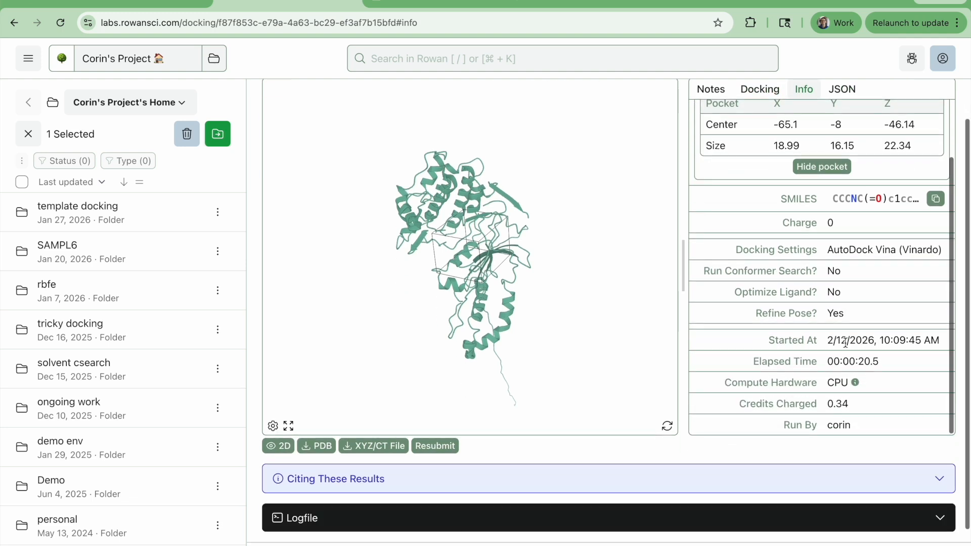
mouse_move(858, 382)
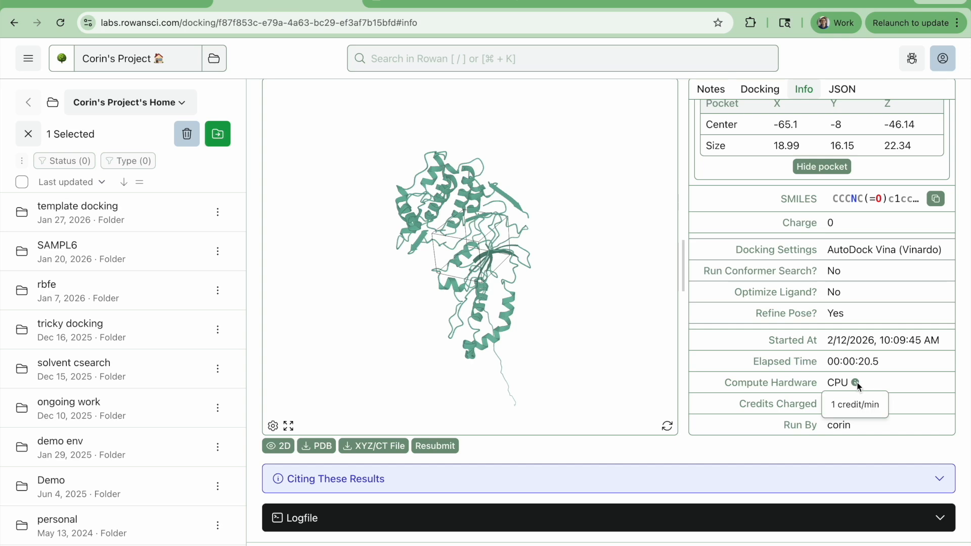
Expand the run's logfile and read through its output.
scroll(809, 405, "down", 2)
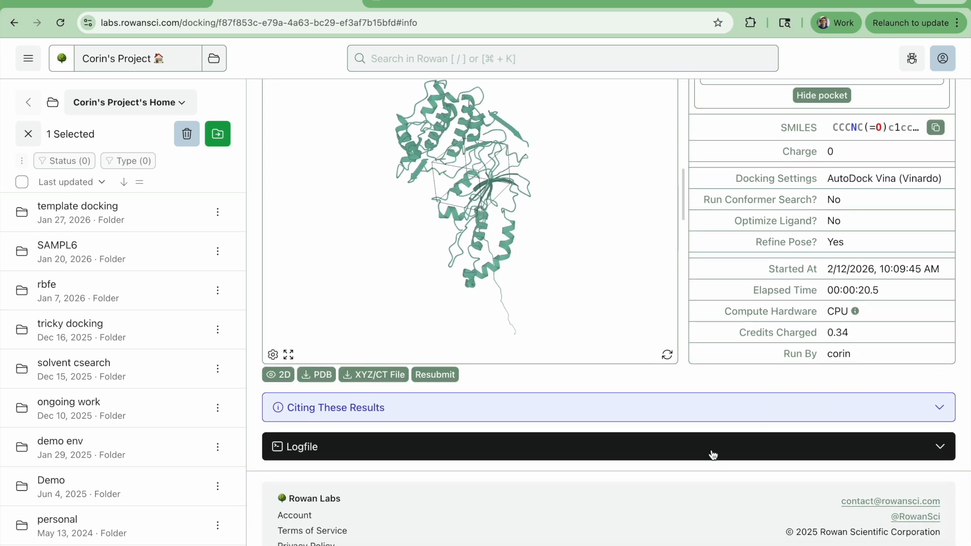
left_click(713, 454)
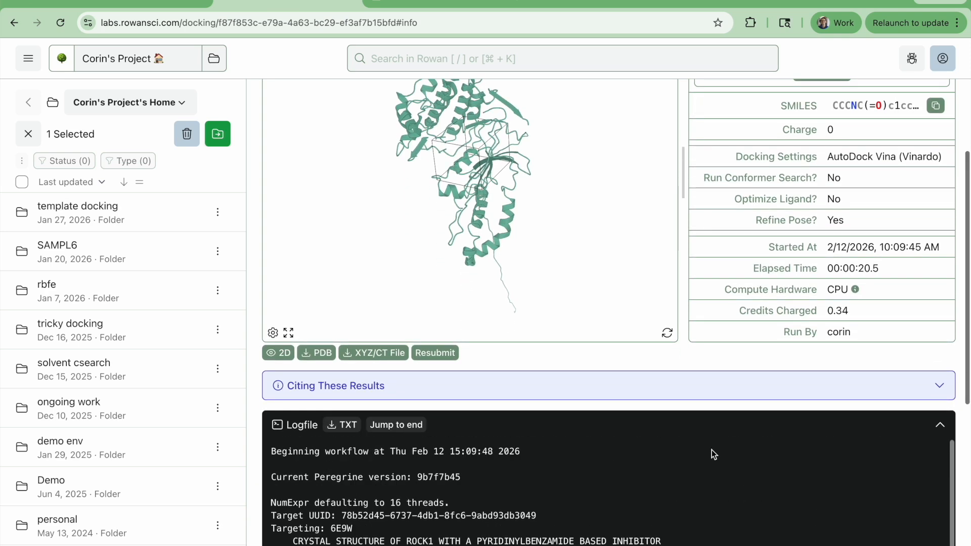
scroll(712, 450, "down", 4)
scroll(712, 450, "up", 7)
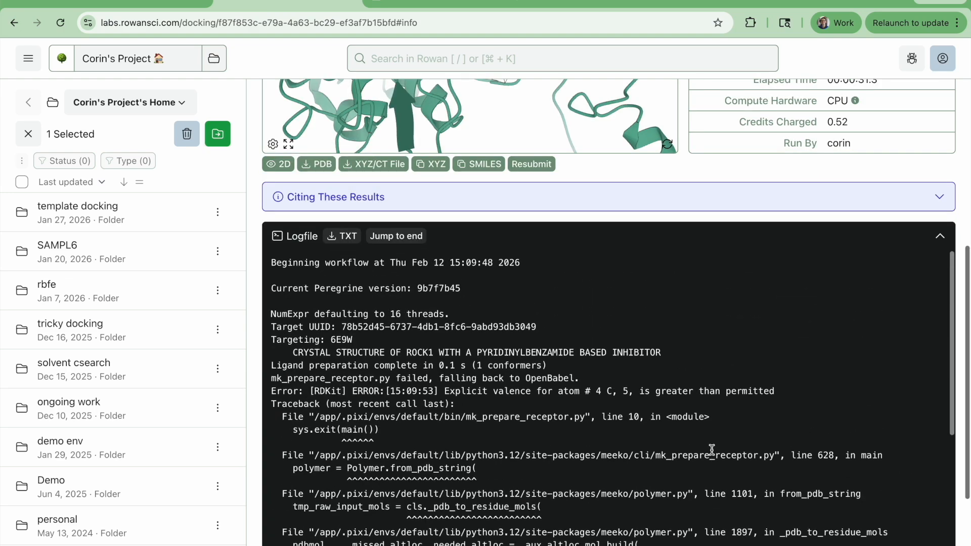
scroll(712, 450, "up", 6)
scroll(684, 524, "down", 1)
scroll(684, 524, "up", 1)
Open the docking results, inspect pose 1 in the protein, and set the 3D view to focus on Pocket.
left_click(721, 137)
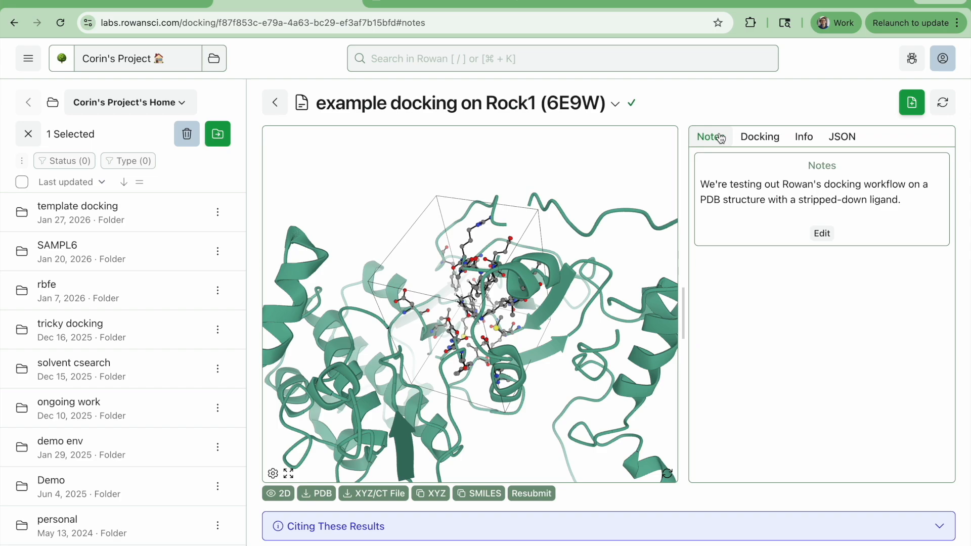
left_click(746, 139)
left_click_drag(550, 301, 490, 475)
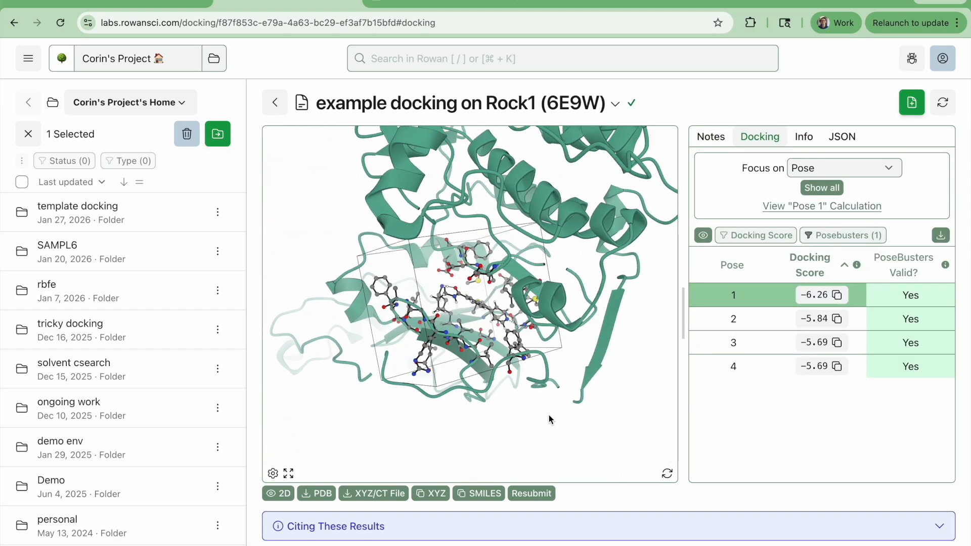
left_click_drag(653, 355, 564, 344)
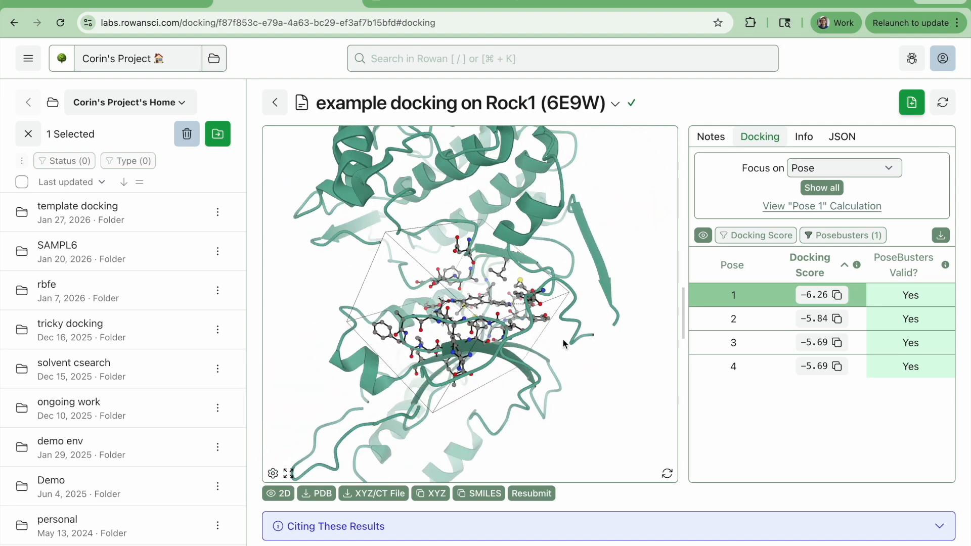
left_click(815, 170)
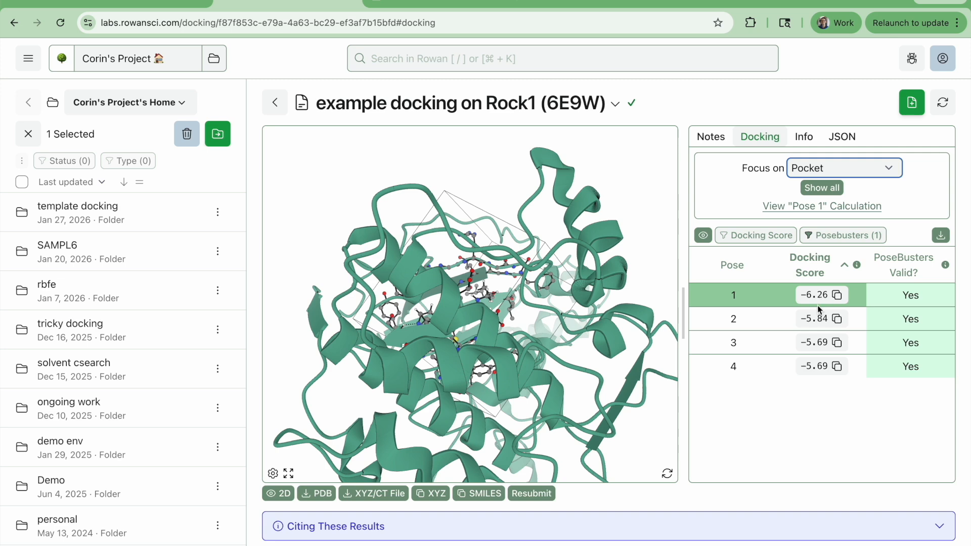
Step through docked poses 1 to 4 in the pocket and return to pose 1.
left_click(783, 320)
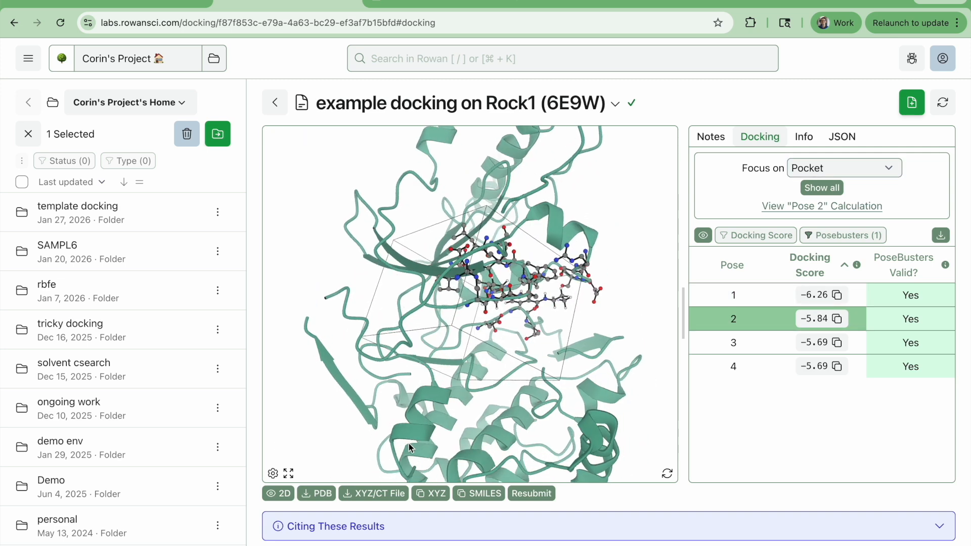
left_click(761, 303)
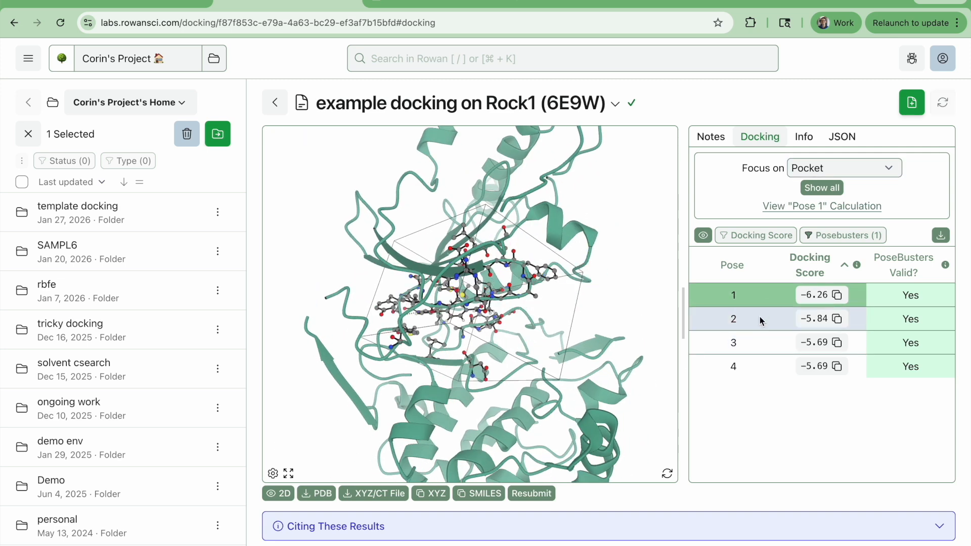
left_click(762, 321)
left_click(762, 339)
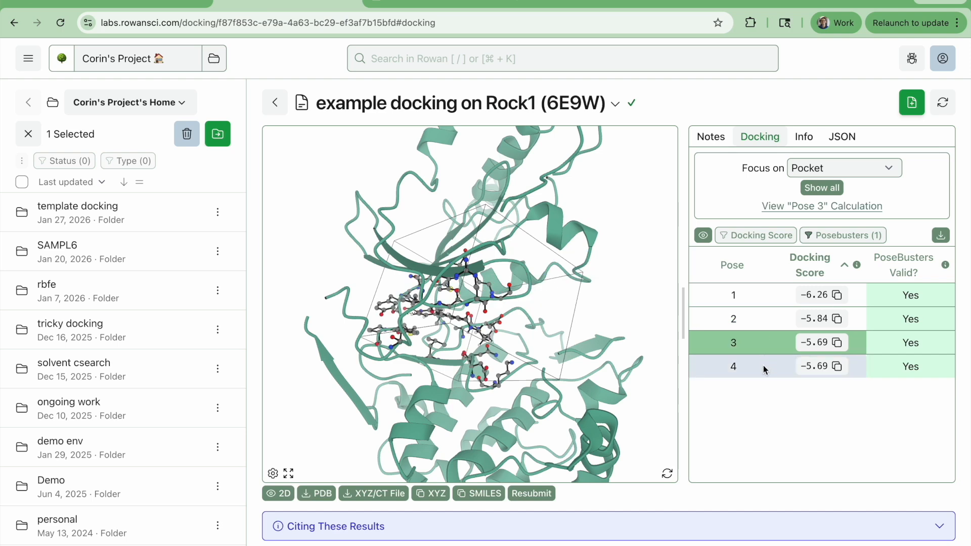
left_click(766, 370)
left_click(761, 341)
left_click(761, 319)
left_click(761, 295)
Overlay all docked poses in the pocket and compare their placement from several angles.
left_click(822, 188)
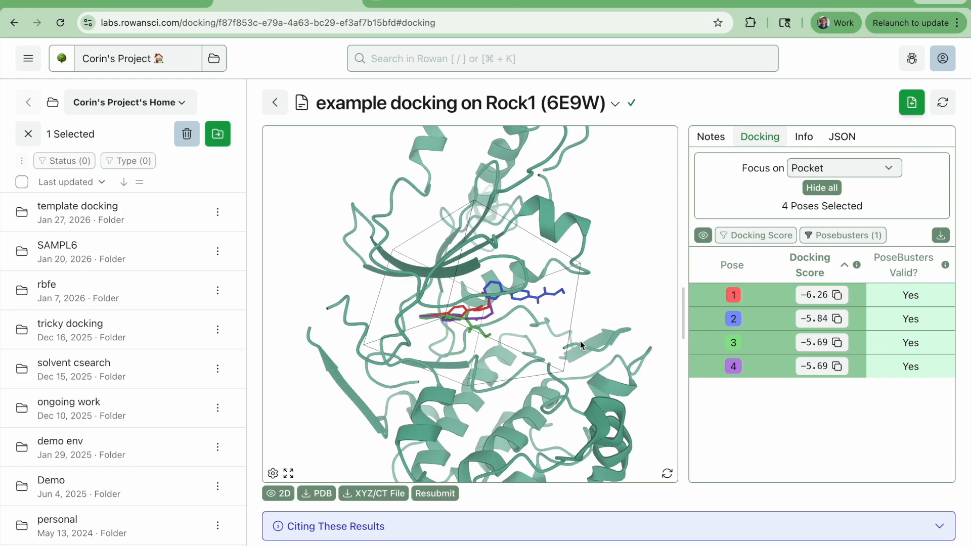
scroll(498, 343, "up", 5)
left_click_drag(576, 350, 602, 317)
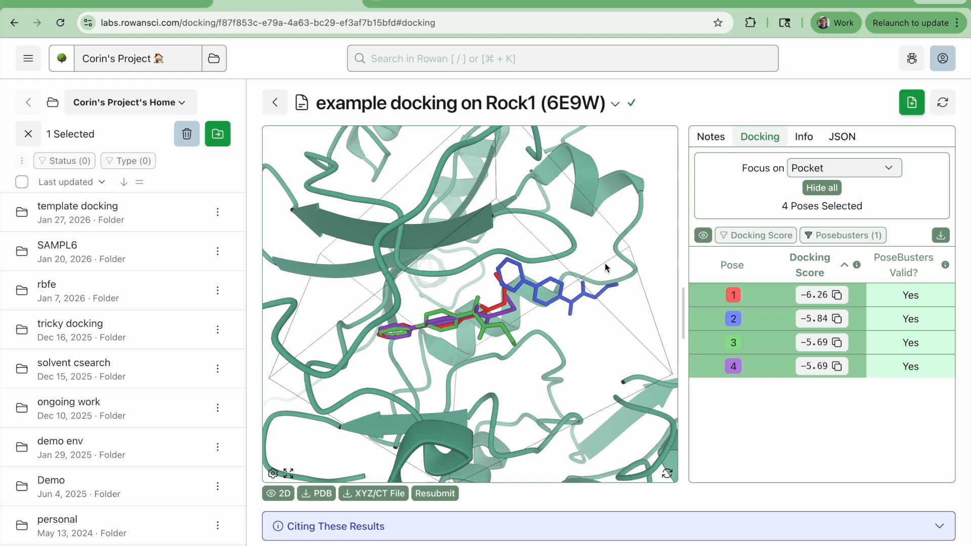
scroll(571, 322, "down", 3)
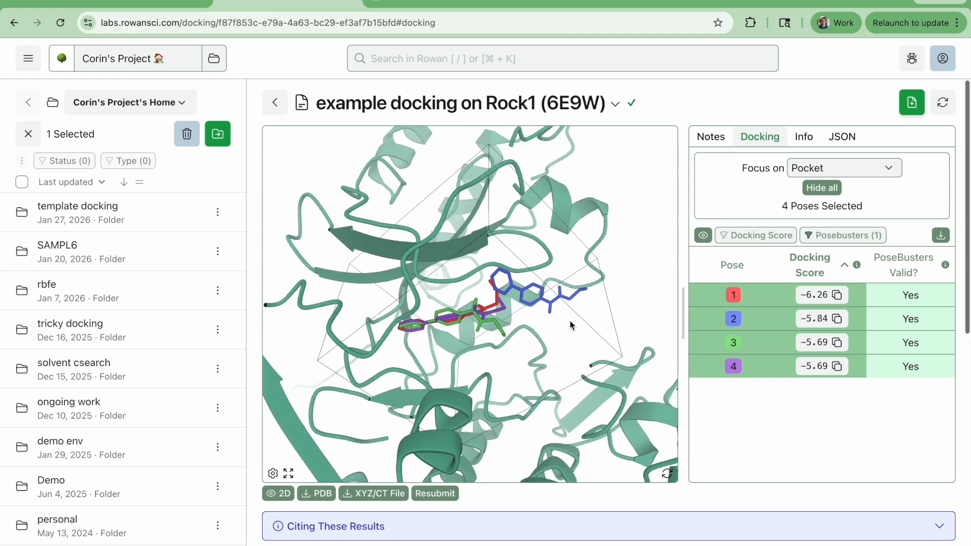
left_click_drag(600, 365, 562, 361)
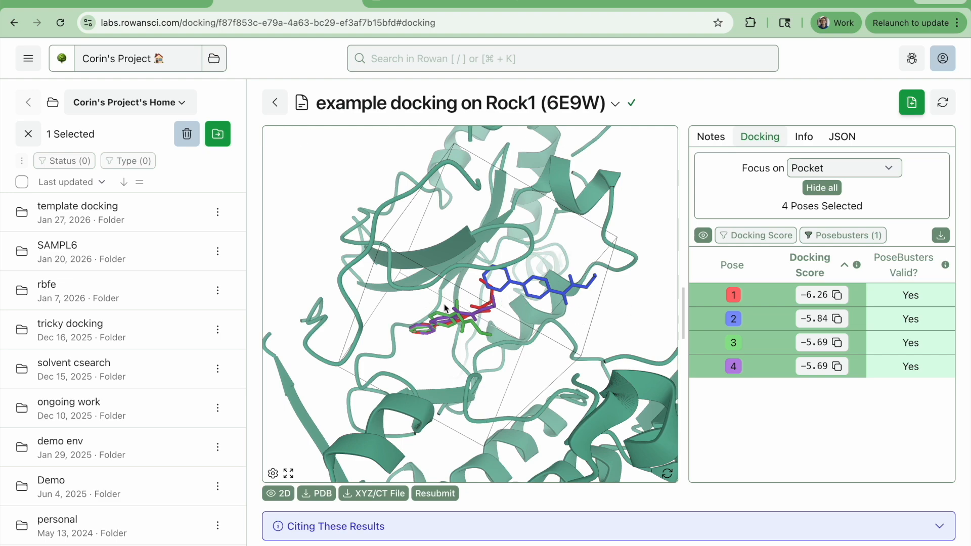
left_click_drag(445, 307, 510, 331)
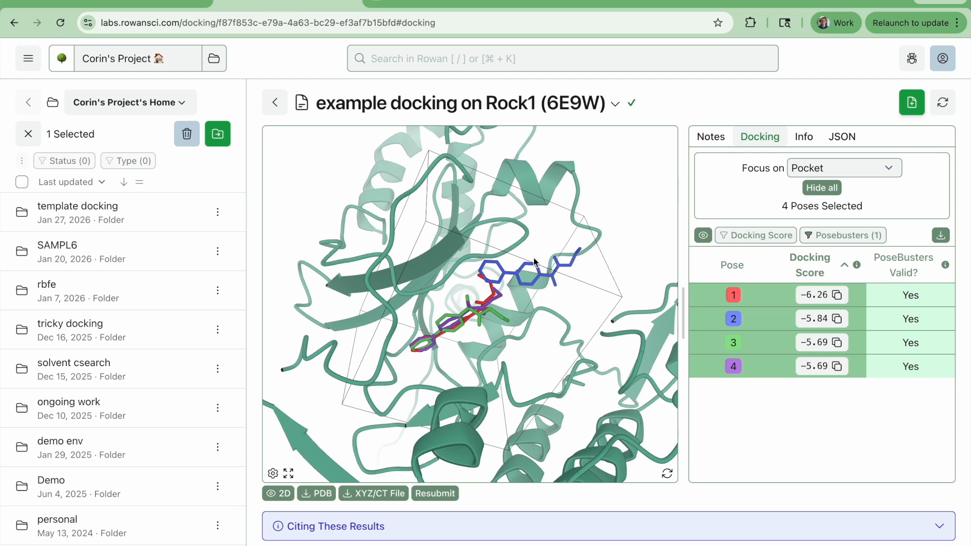
left_click_drag(504, 264, 470, 339)
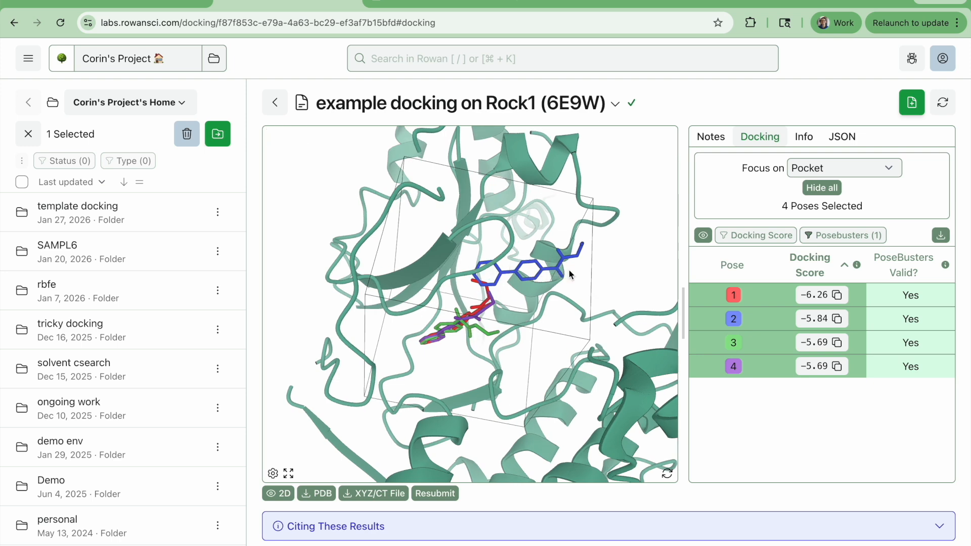
scroll(488, 296, "up", 5)
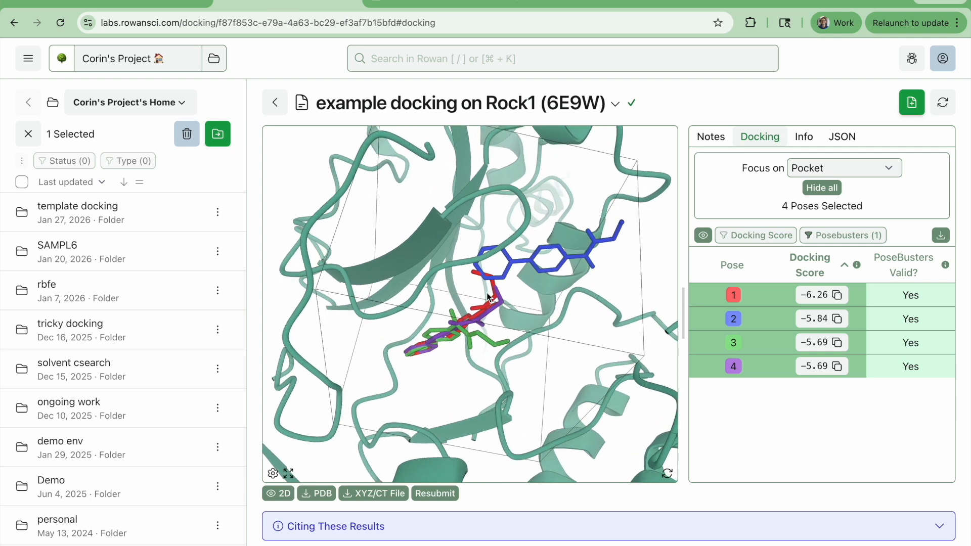
Show only pose 1 with its surrounding residues and compare it with the J0P ligand diagram on the RCSB PDB page.
left_click(766, 293)
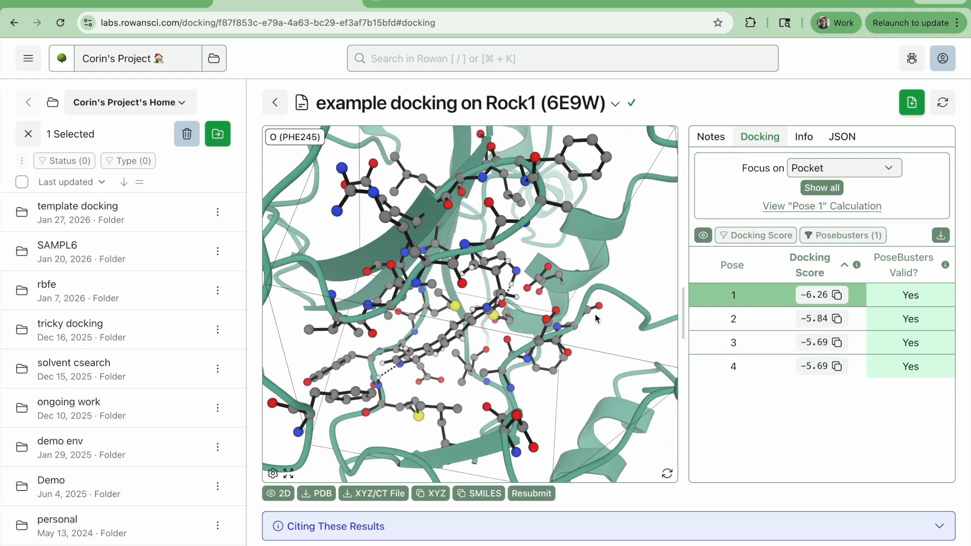
scroll(533, 318, "up", 3)
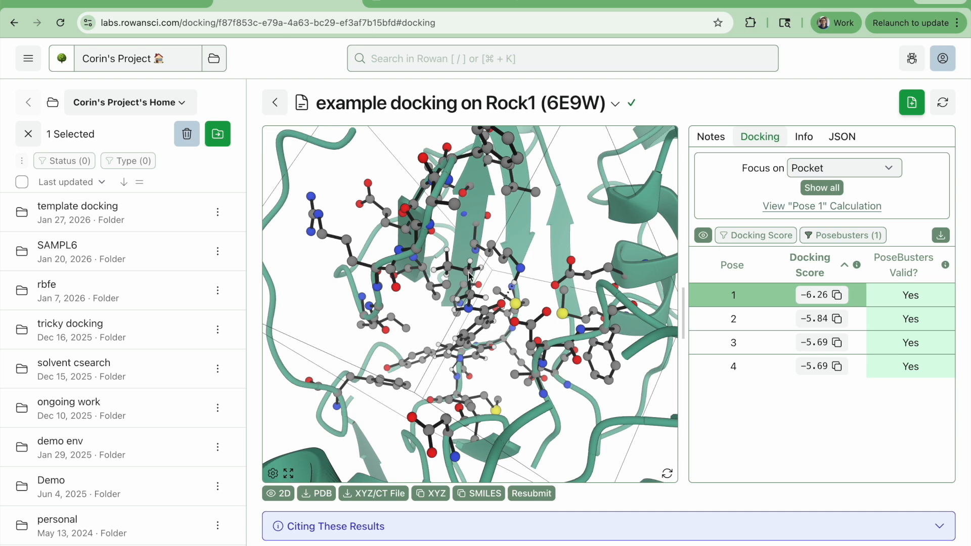
left_click(141, 3)
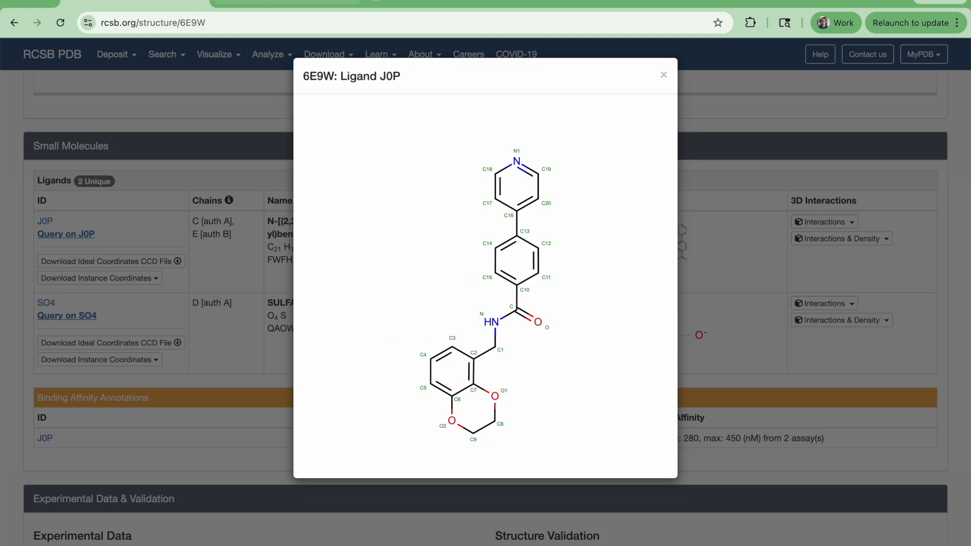
left_click(288, 2)
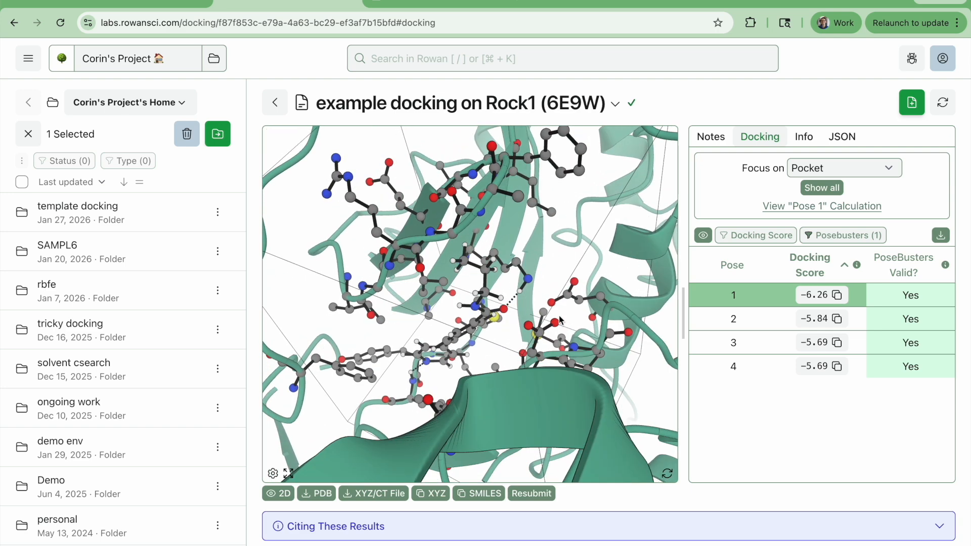
scroll(515, 289, "down", 6)
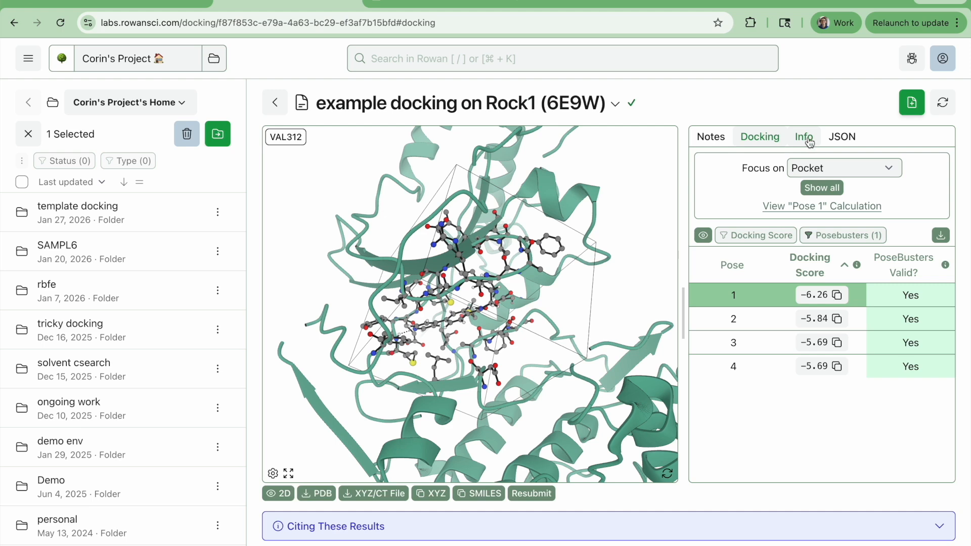
Review the finished run's info for its elapsed time, credits charged and docking settings.
left_click(809, 142)
scroll(855, 381, "down", 2)
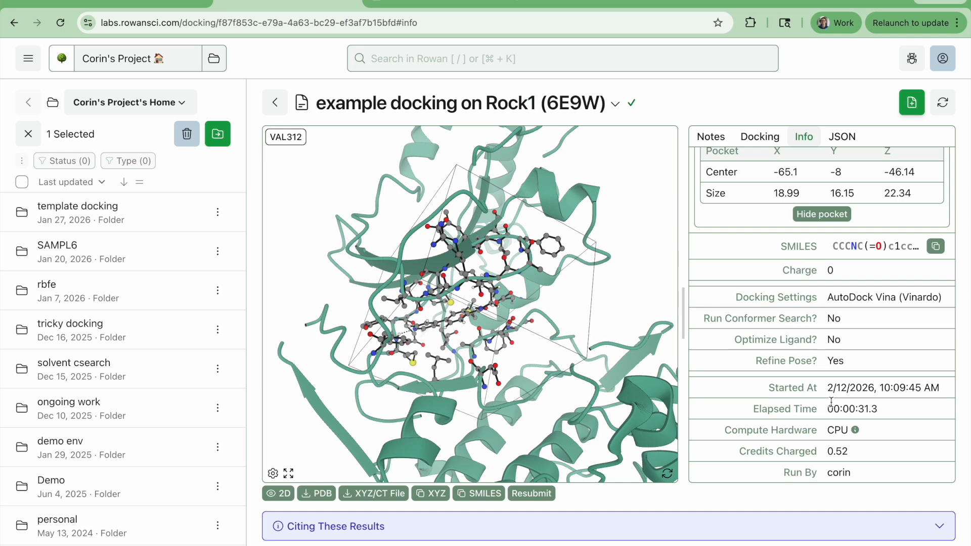
scroll(831, 404, "down", 1)
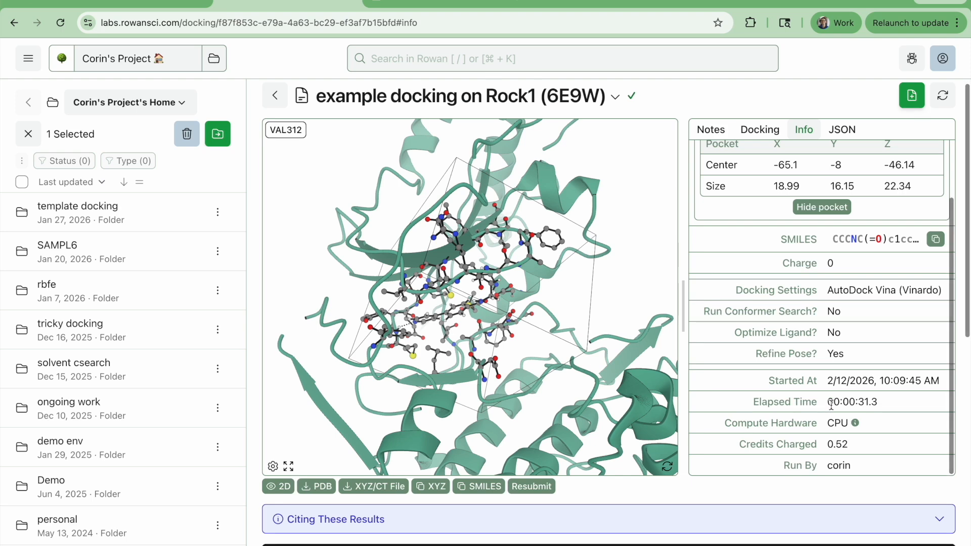
scroll(831, 405, "up", 3)
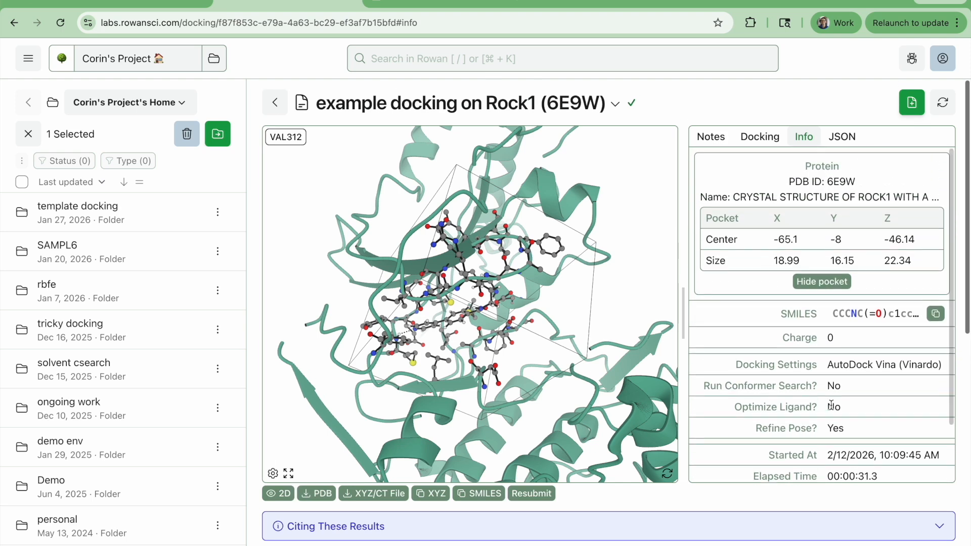